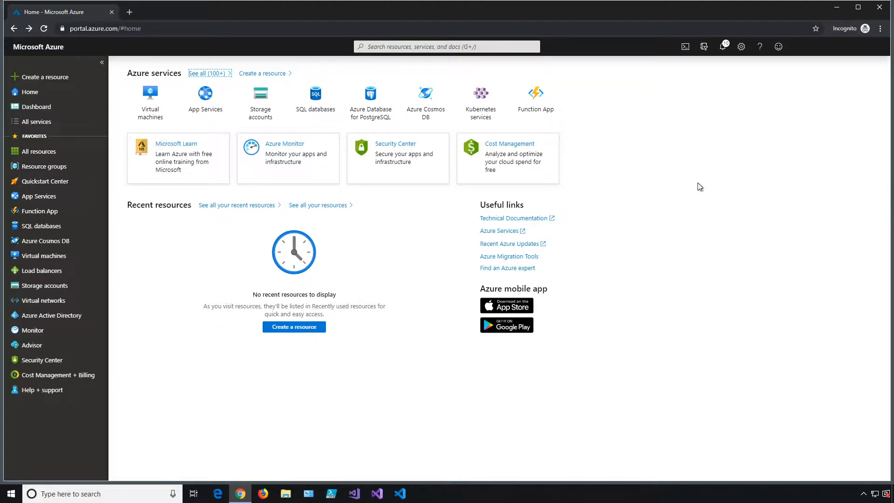
- Search 'applic', open Application Insights and start adding a new resource
{"action": "left_click", "coordinate": [457, 47]}
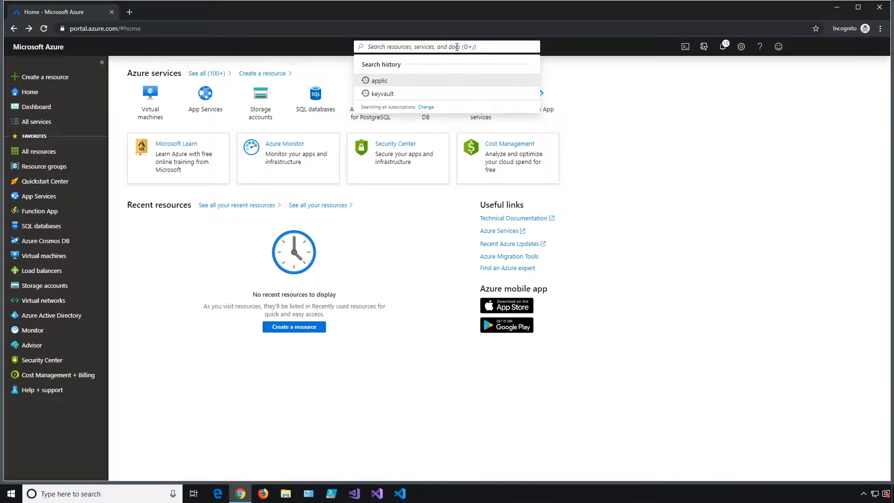
{"action": "type", "text": "applic"}
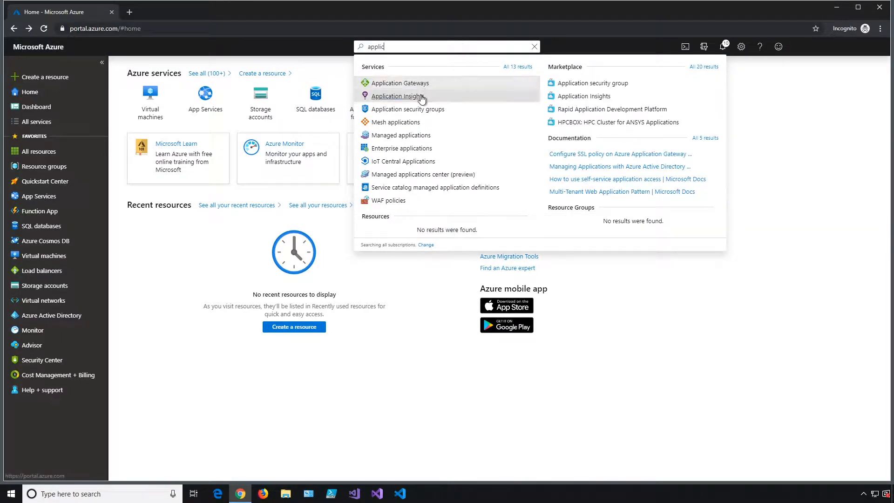
{"action": "left_click", "coordinate": [422, 96]}
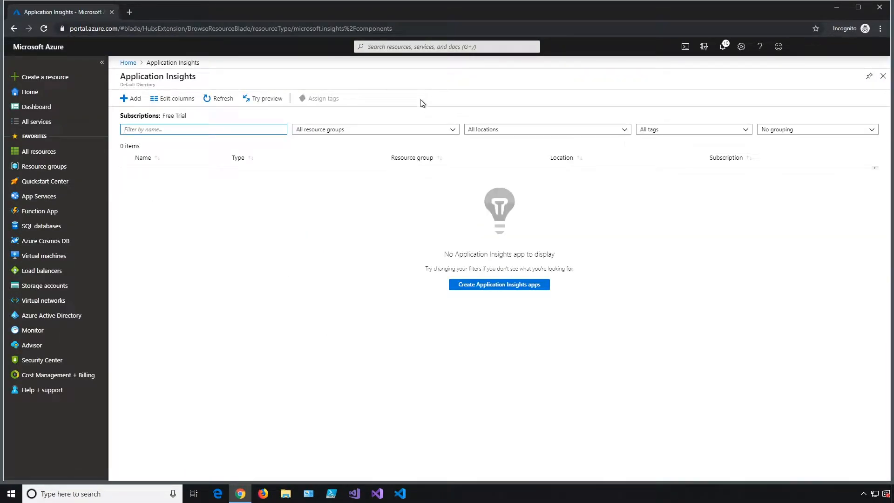
{"action": "left_click", "coordinate": [134, 99]}
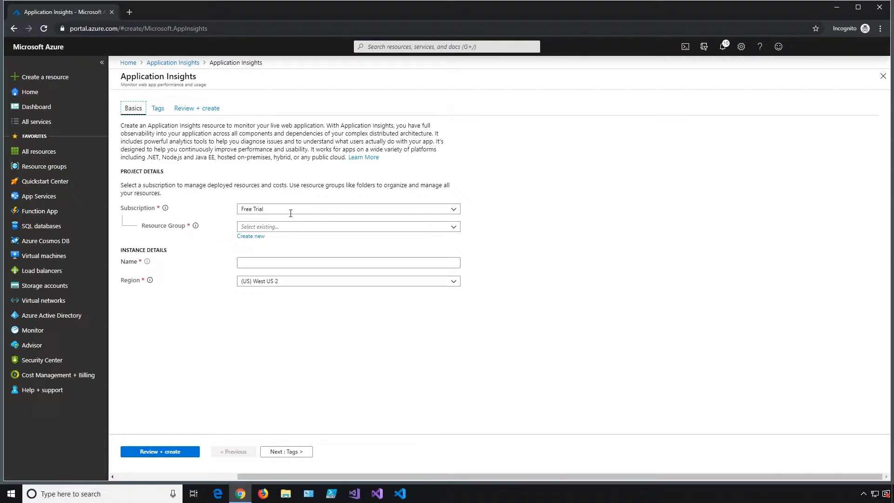
- Create a new resource group named A_Demo for the resource
{"action": "left_click", "coordinate": [282, 227]}
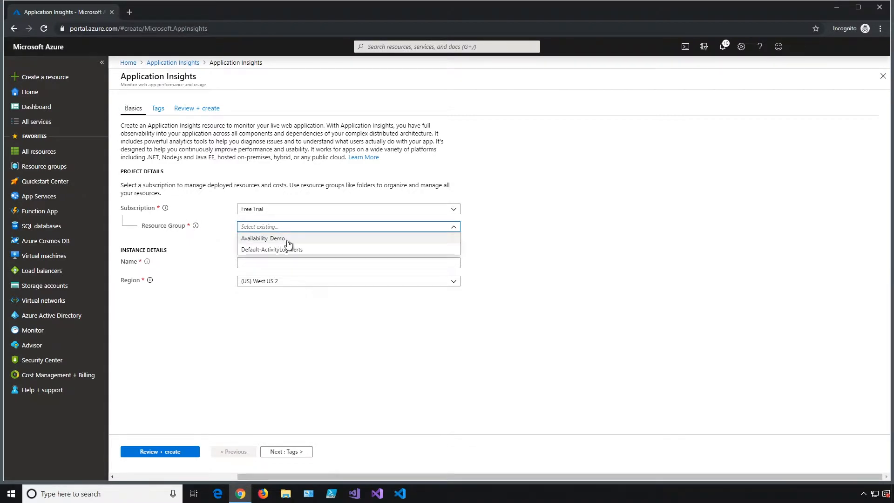
{"action": "left_click", "coordinate": [288, 240]}
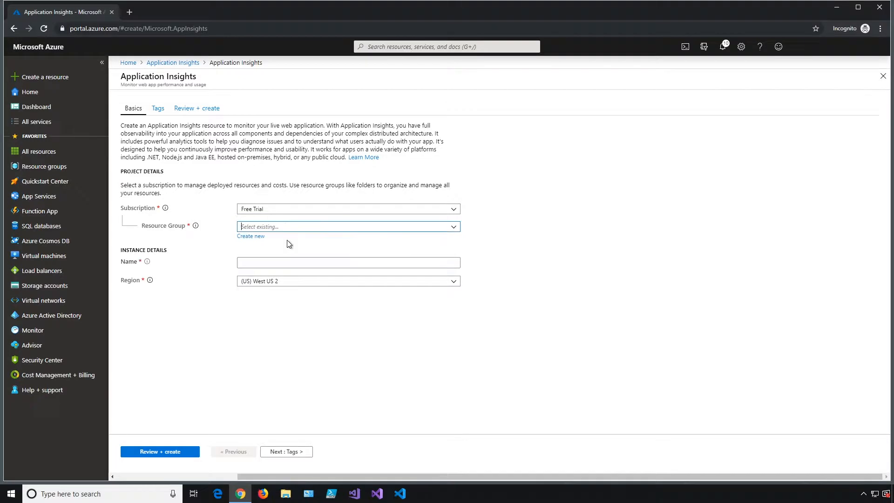
{"action": "left_click", "coordinate": [259, 236]}
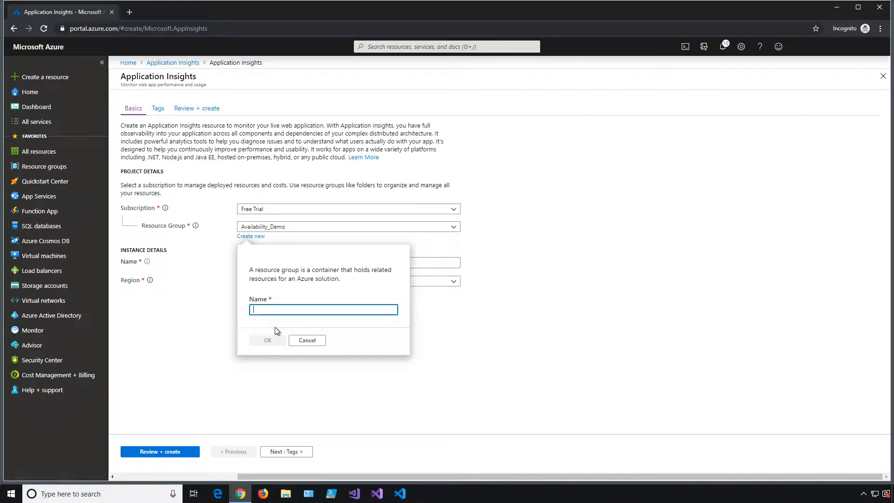
{"action": "type", "text": "A+D"}
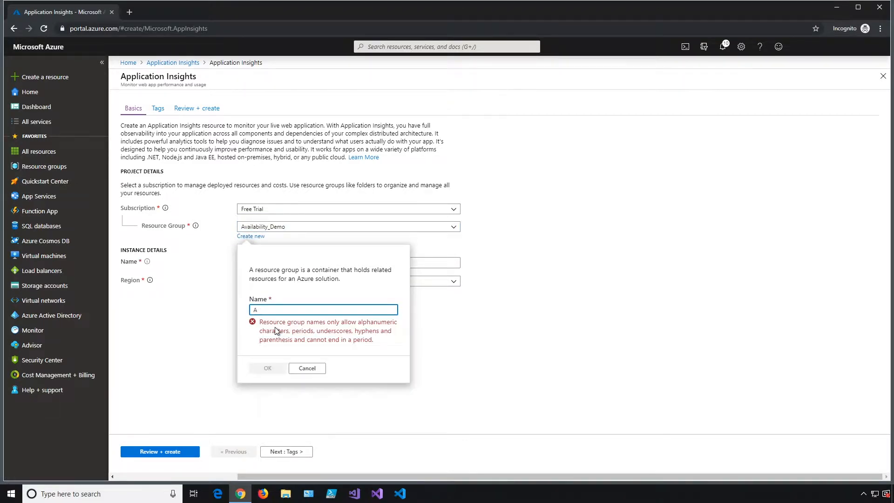
{"action": "key", "text": "BackSpace"}
{"action": "key", "text": "BackSpace"}
{"action": "type", "text": "_Demo"}
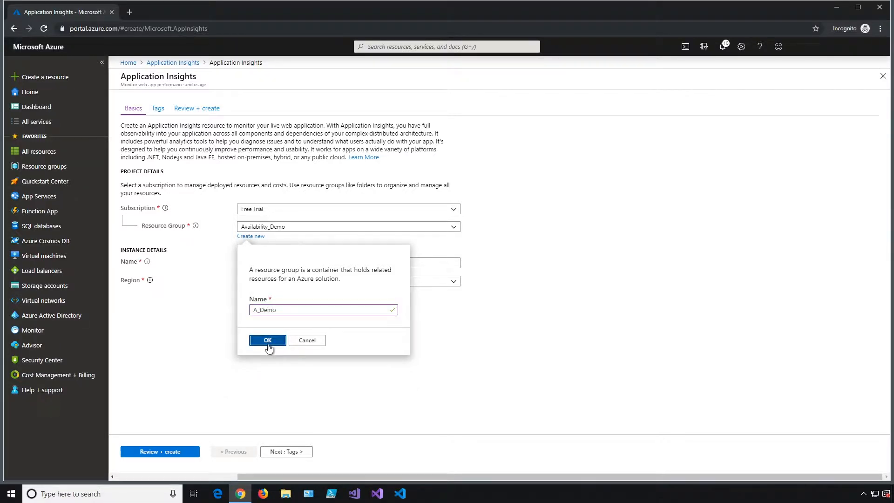
{"action": "left_click", "coordinate": [268, 340]}
- Name the Application Insights resource my_first_webtest
{"action": "left_click", "coordinate": [254, 263]}
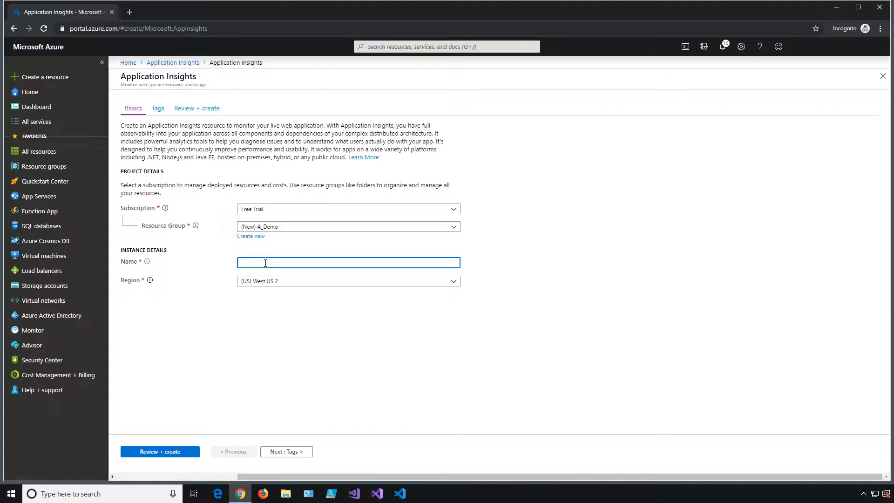
{"action": "type", "text": "ava"}
{"action": "key", "text": "BackSpace"}
{"action": "key", "text": "BackSpace"}
{"action": "key", "text": "BackSpace"}
{"action": "type", "text": "my_"}
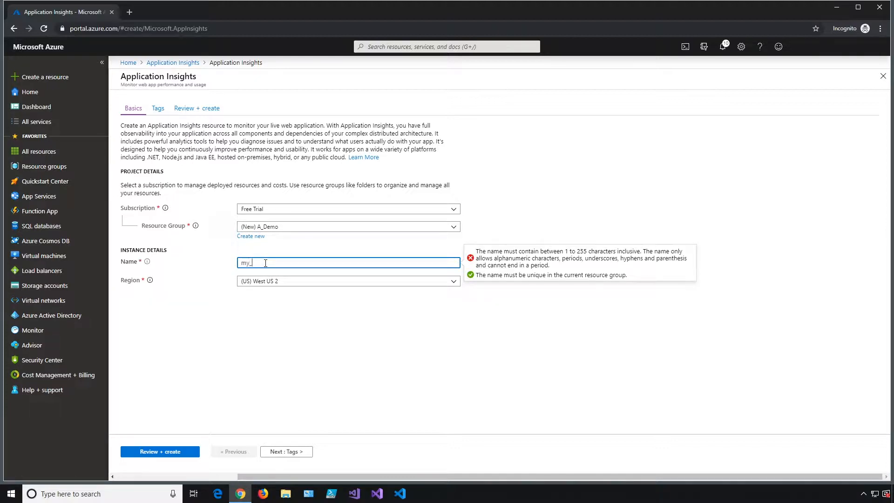
{"action": "type", "text": "first_web_"}
{"action": "key", "text": "BackSpace"}
{"action": "type", "text": "test"}
- Set the resource's region to (US) East US 2
{"action": "left_click", "coordinate": [328, 281]}
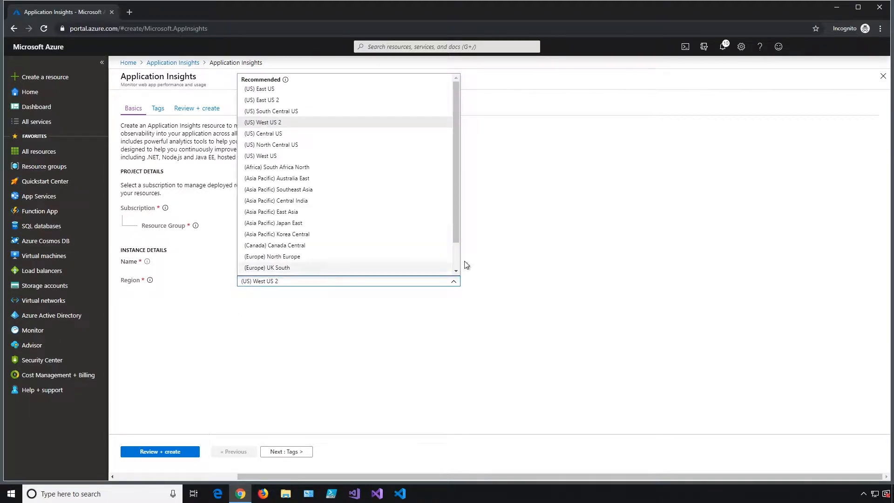
{"action": "left_click_drag", "start_coordinate": [454, 179], "coordinate": [454, 129]}
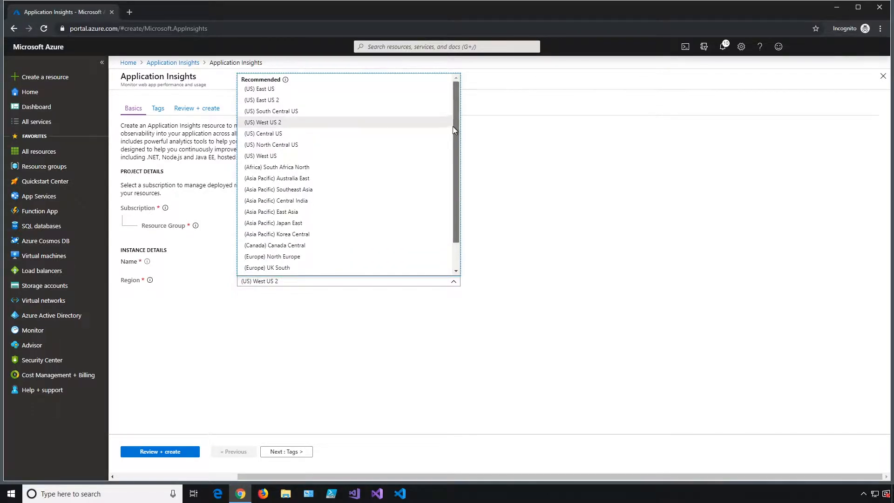
{"action": "left_click", "coordinate": [280, 99]}
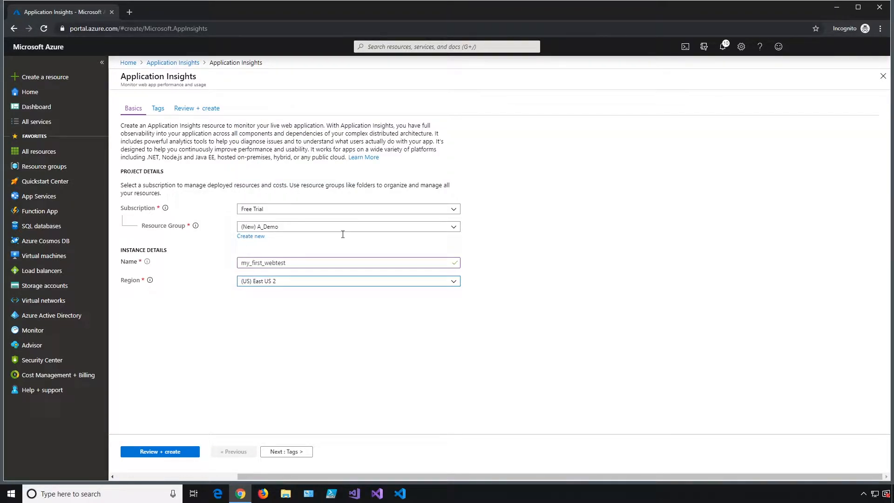
{"action": "left_click", "coordinate": [245, 264]}
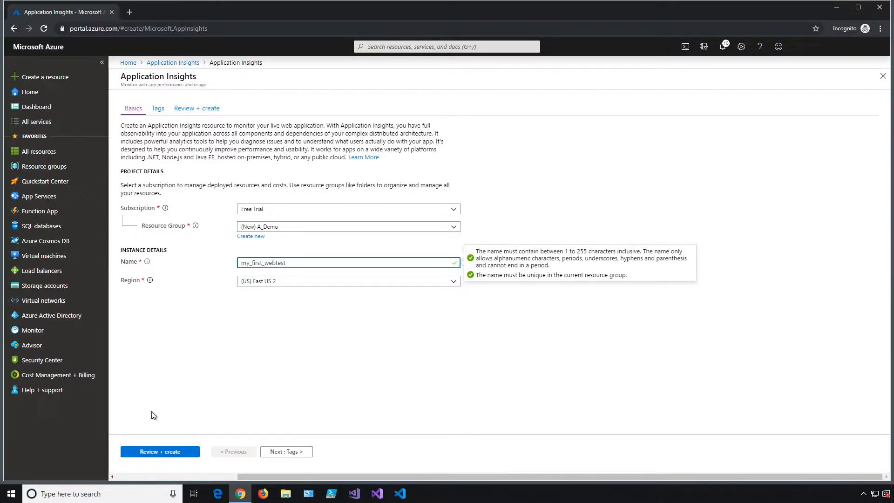
- Review and create my_first_webtest, then go to the deployed resource
{"action": "left_click", "coordinate": [176, 451]}
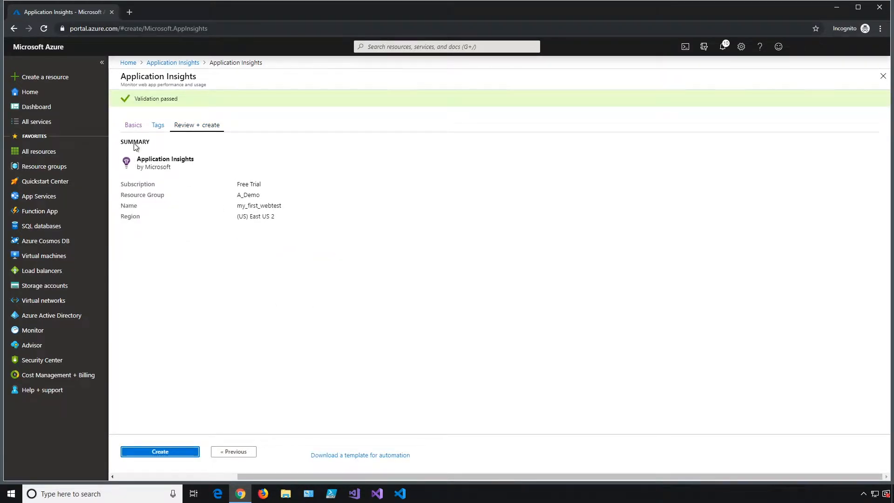
{"action": "left_click", "coordinate": [180, 454]}
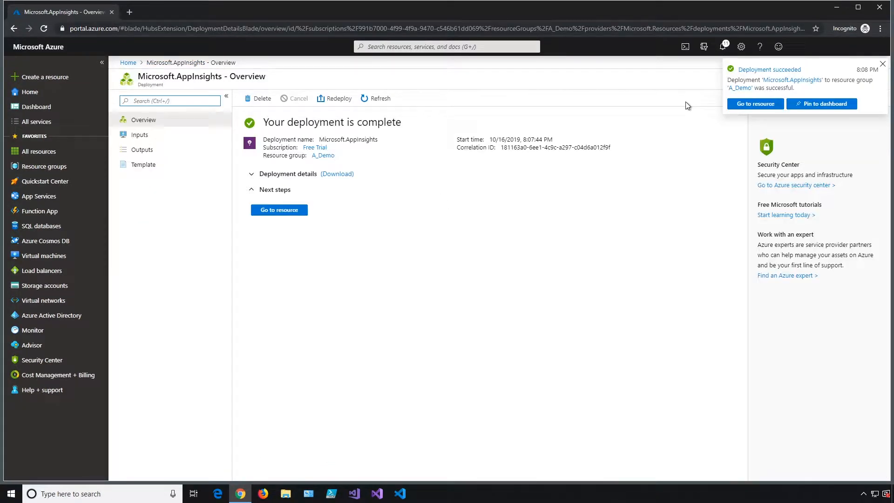
{"action": "left_click", "coordinate": [295, 211]}
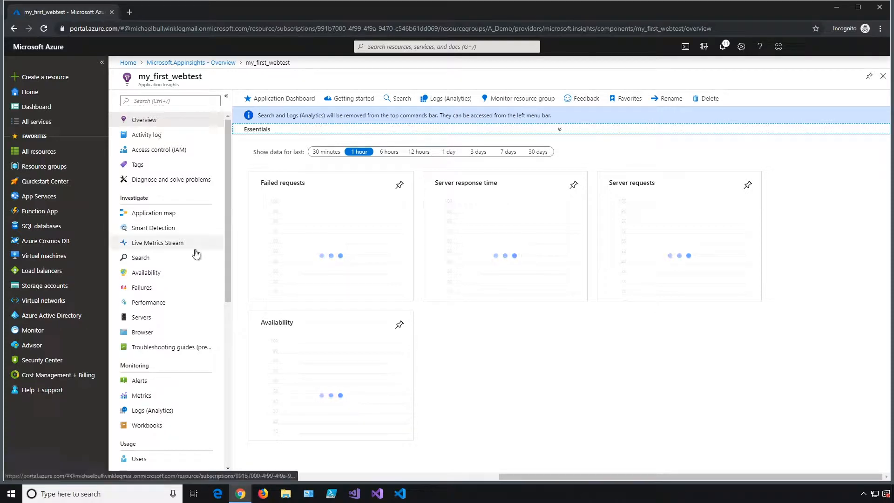
- Open my_first_webtest's Availability page and start adding a new test
{"action": "left_click", "coordinate": [165, 276]}
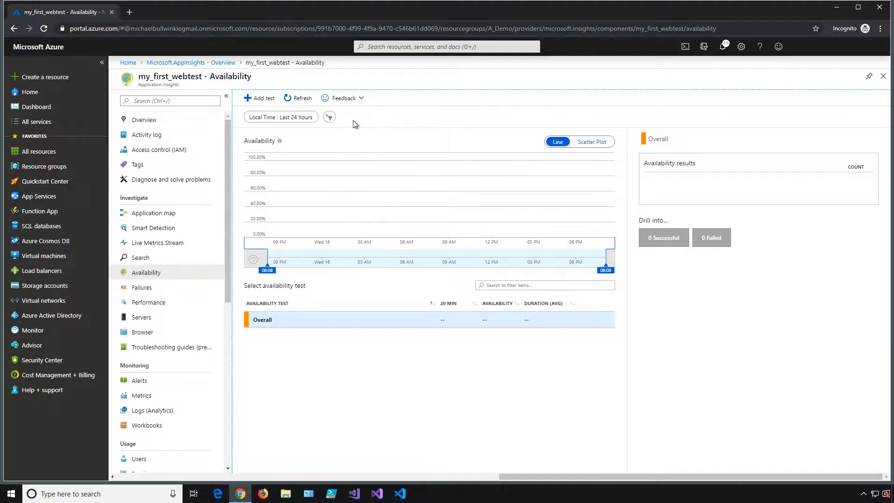
{"action": "left_click", "coordinate": [264, 99]}
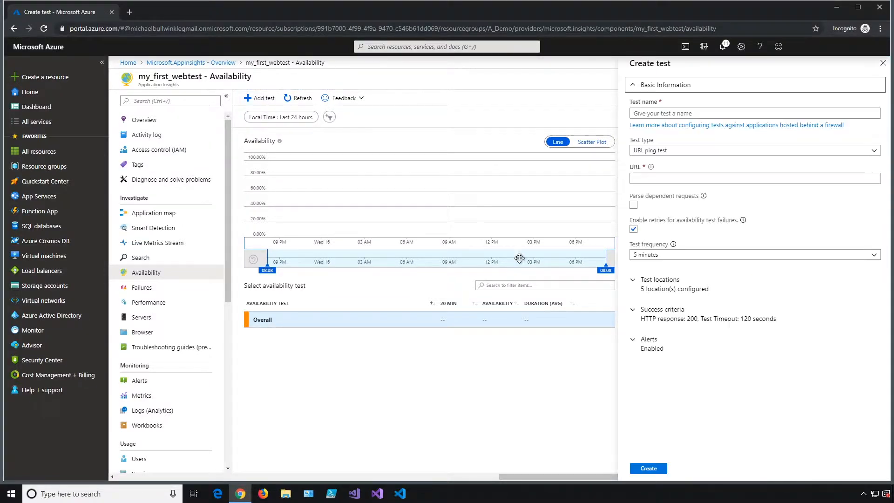
- Name the new availability test opsconfig and keep URL ping test as its type
{"action": "left_click", "coordinate": [658, 90]}
{"action": "left_click", "coordinate": [658, 89]}
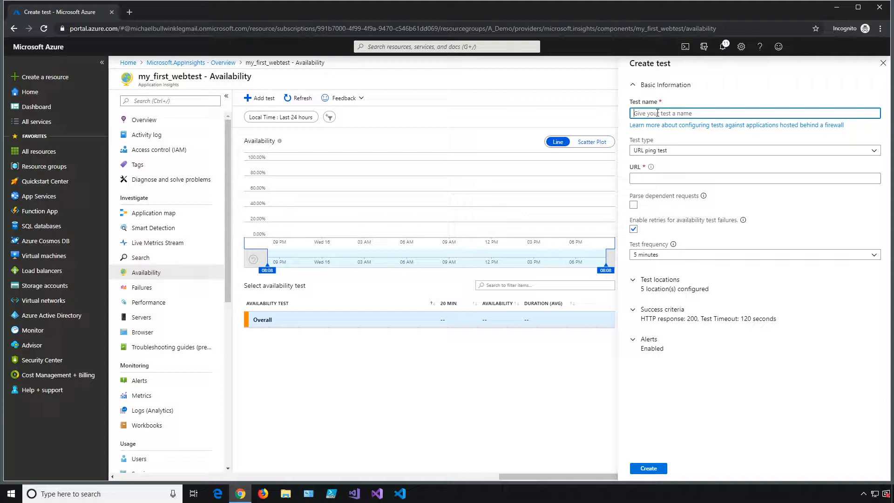
{"action": "type", "text": "opsconfig"}
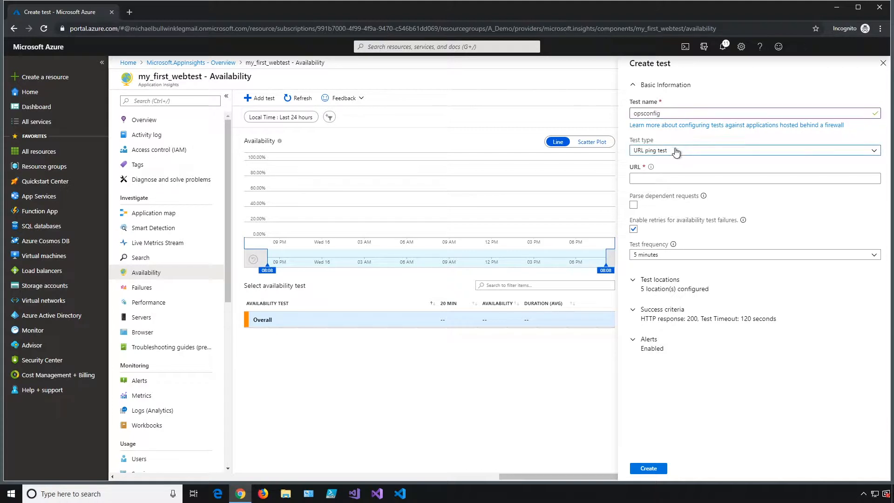
{"action": "left_click", "coordinate": [676, 151]}
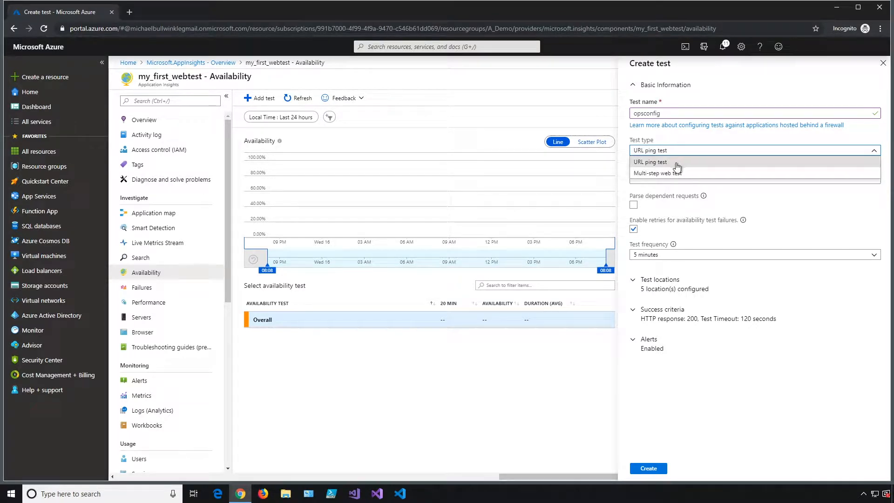
{"action": "left_click", "coordinate": [672, 167]}
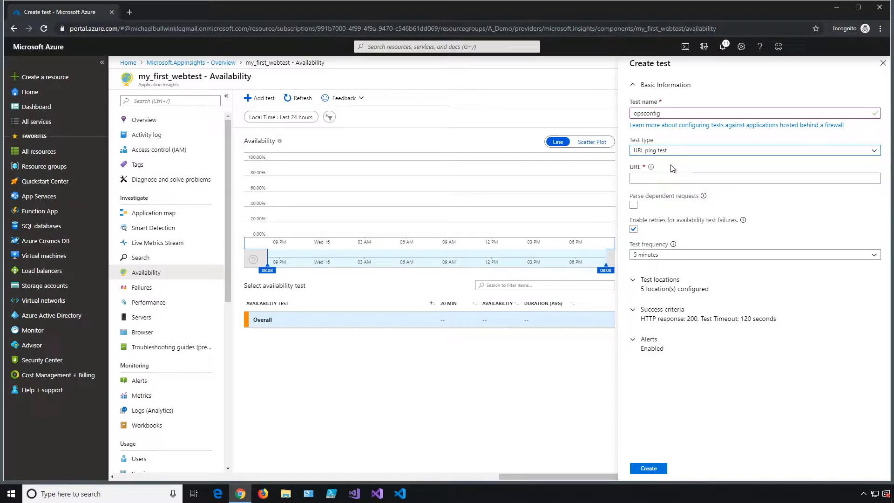
{"action": "left_click", "coordinate": [657, 179]}
{"action": "type", "text": "https://opsconfig.com"}
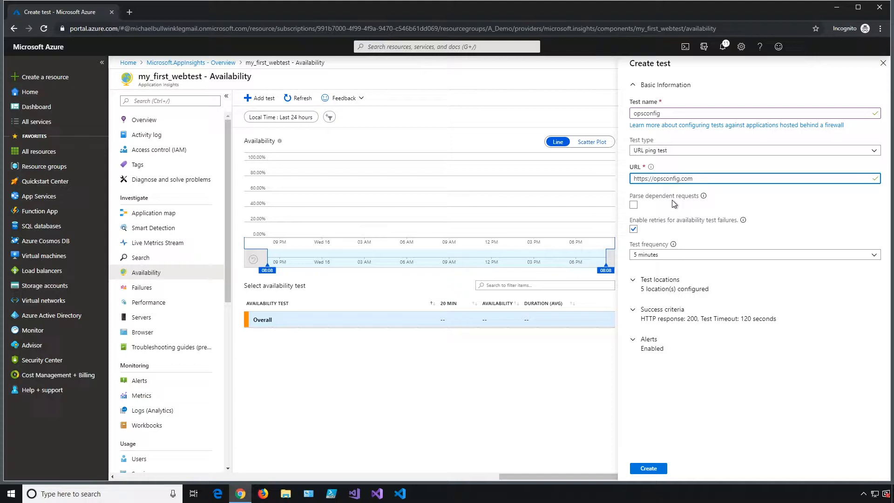
{"action": "left_click", "coordinate": [636, 207]}
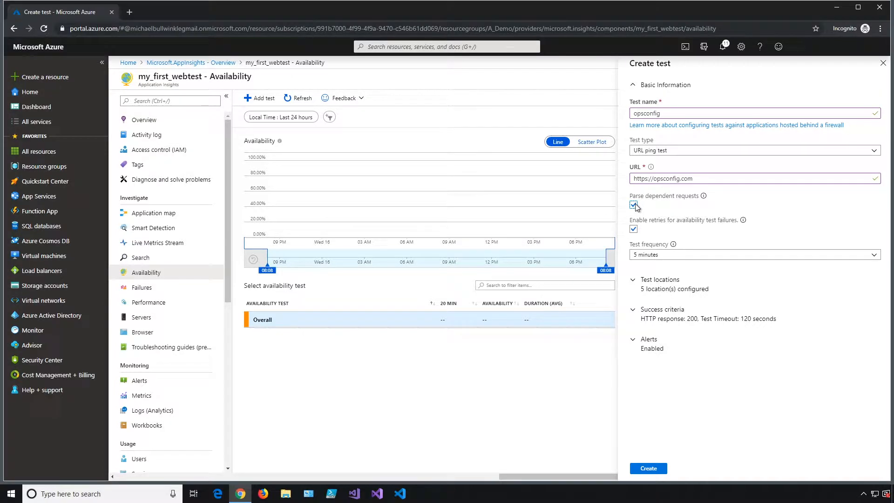
{"action": "left_click", "coordinate": [635, 205]}
- Add UK West to the opsconfig test locations, making six regions
{"action": "left_click", "coordinate": [707, 254]}
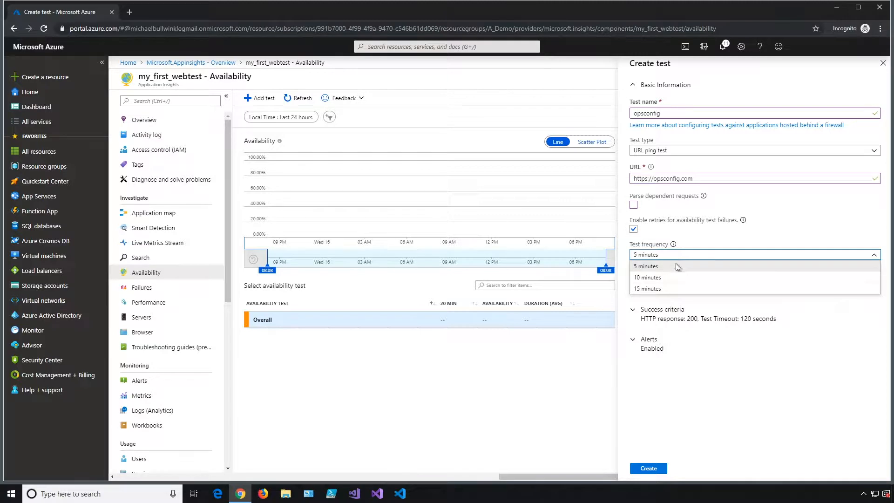
{"action": "left_click", "coordinate": [792, 222]}
{"action": "left_click", "coordinate": [703, 290]}
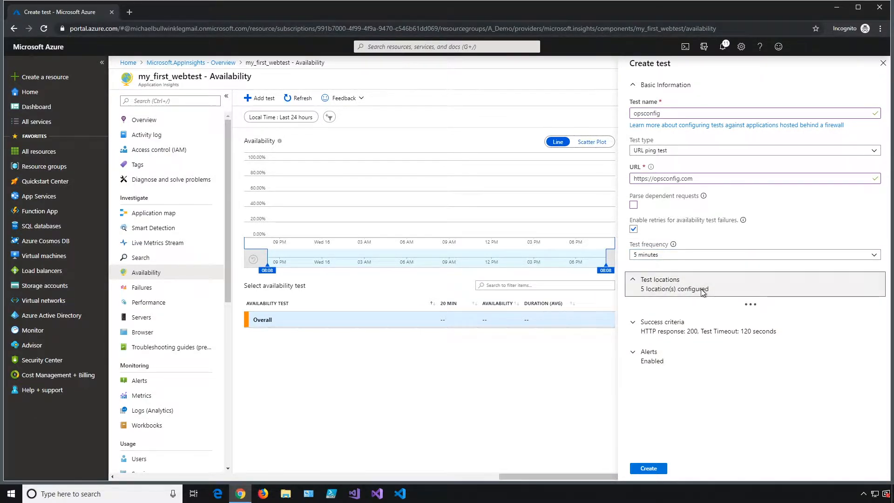
{"action": "left_click_drag", "start_coordinate": [886, 256], "coordinate": [889, 344]}
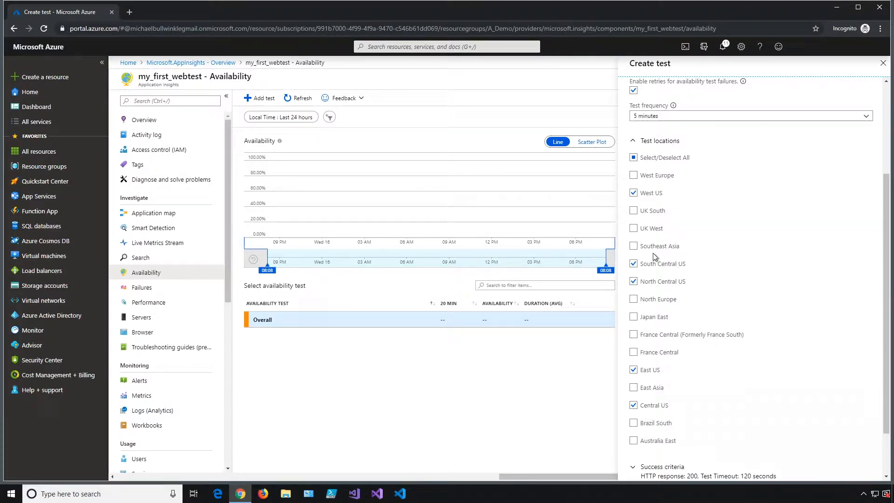
{"action": "left_click", "coordinate": [634, 229]}
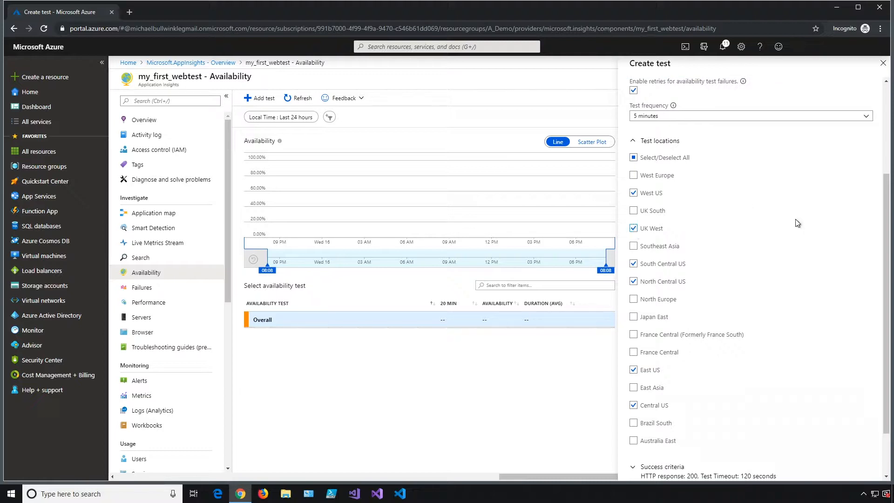
{"action": "scroll", "coordinate": [887, 213], "scroll_direction": "down", "scroll_amount": 2}
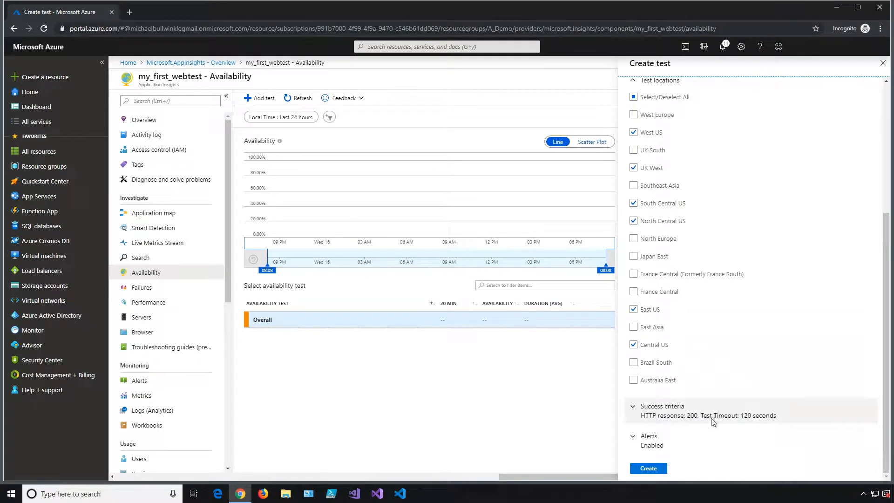
- Check the success criteria: 120-second timeout and expected status code 200
{"action": "left_click", "coordinate": [683, 414]}
{"action": "left_click_drag", "start_coordinate": [887, 329], "coordinate": [860, 385]}
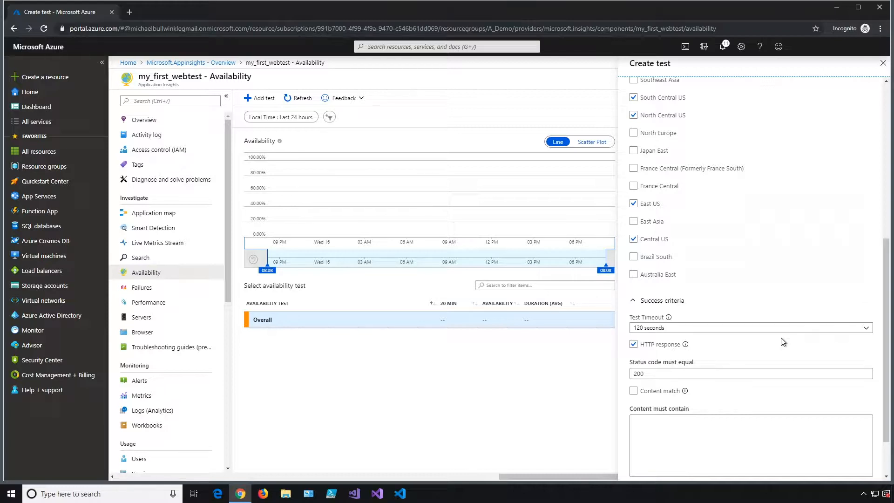
{"action": "left_click", "coordinate": [662, 373]}
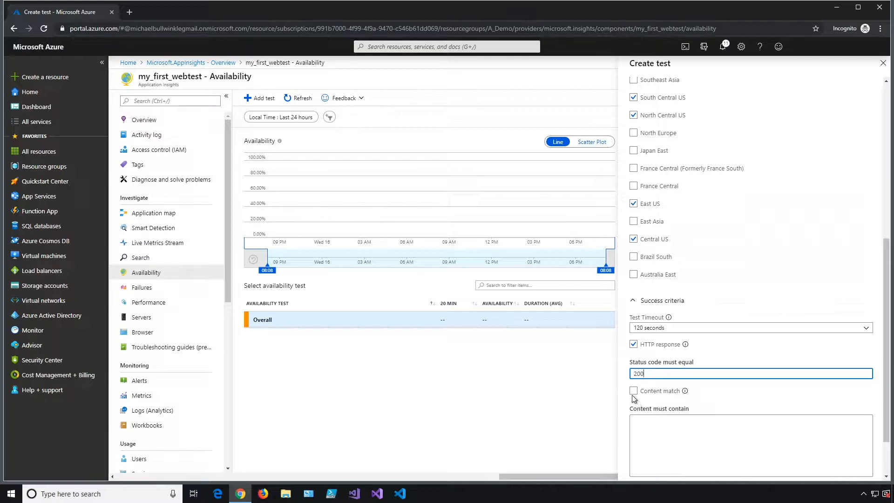
{"action": "mouse_move", "coordinate": [686, 393]}
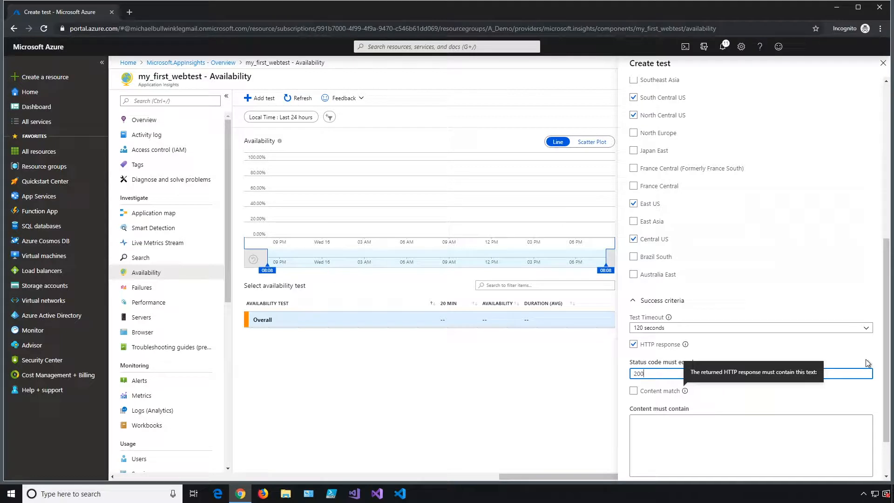
{"action": "left_click_drag", "start_coordinate": [887, 359], "coordinate": [888, 393]}
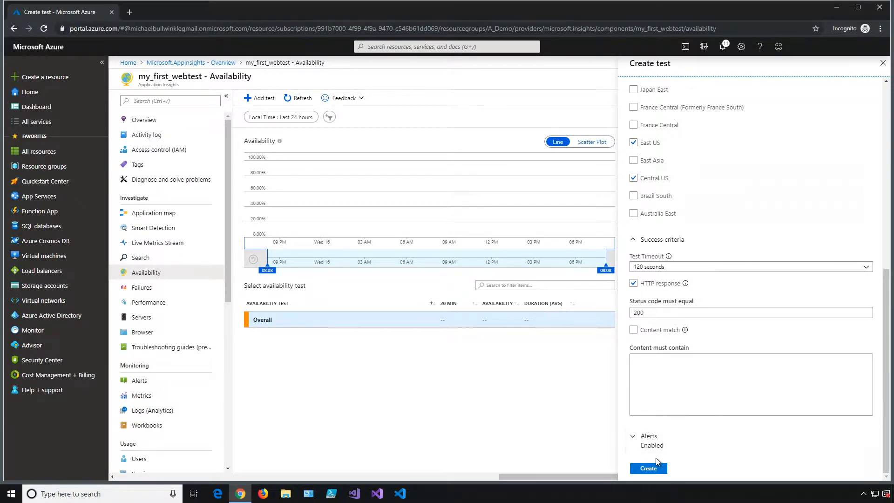
- Create the opsconfig test and expand its row to list its six locations
{"action": "left_click", "coordinate": [654, 470]}
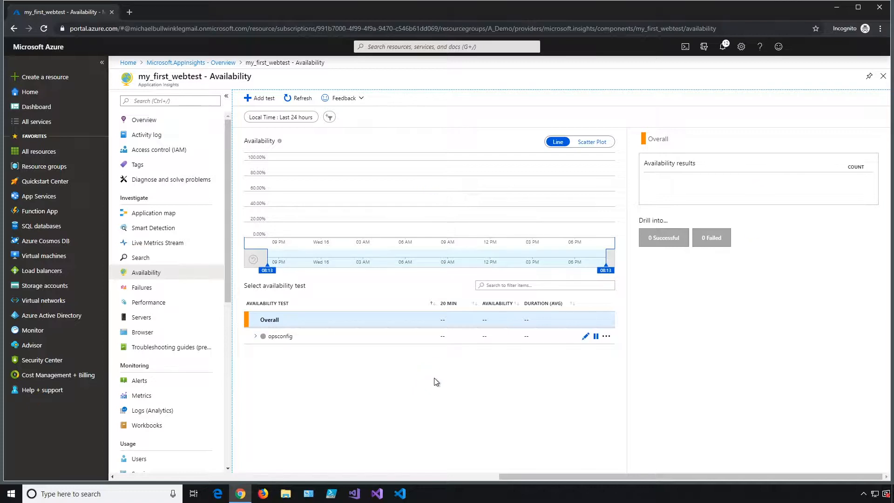
{"action": "left_click", "coordinate": [258, 338]}
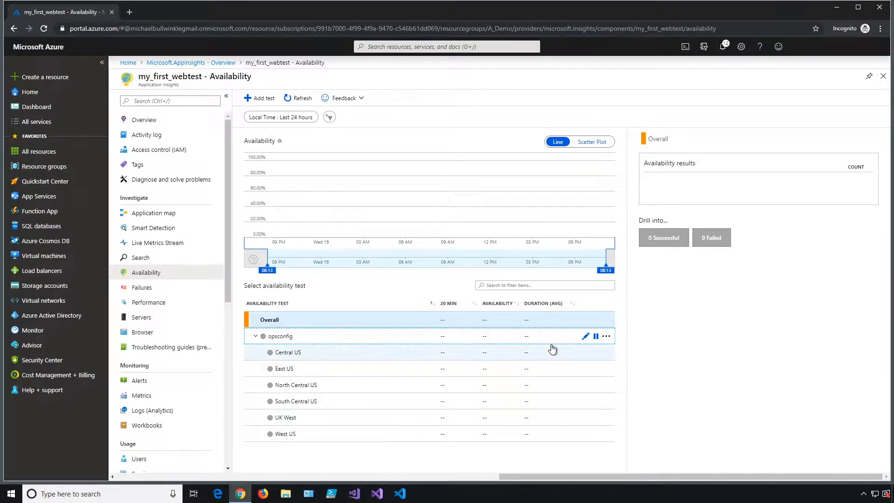
{"action": "left_click", "coordinate": [584, 336]}
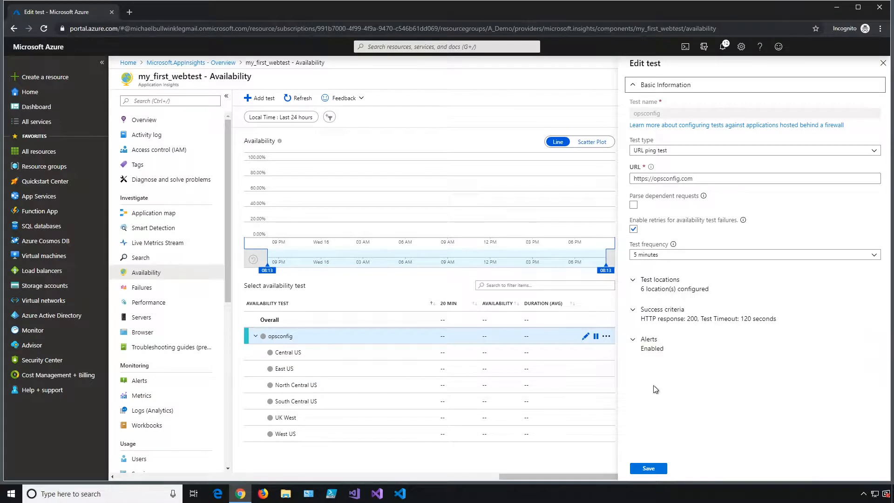
{"action": "left_click", "coordinate": [648, 468]}
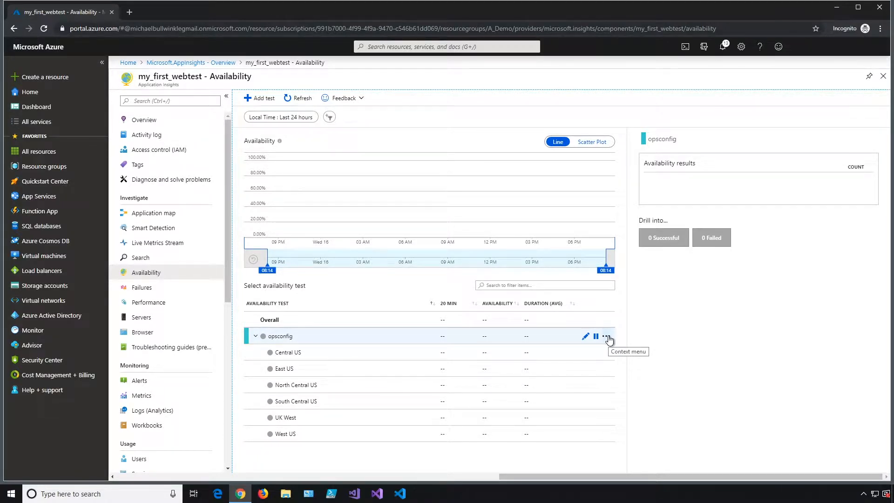
- Open the opsconfig test's alert rule through Edit alert
{"action": "left_click", "coordinate": [606, 336]}
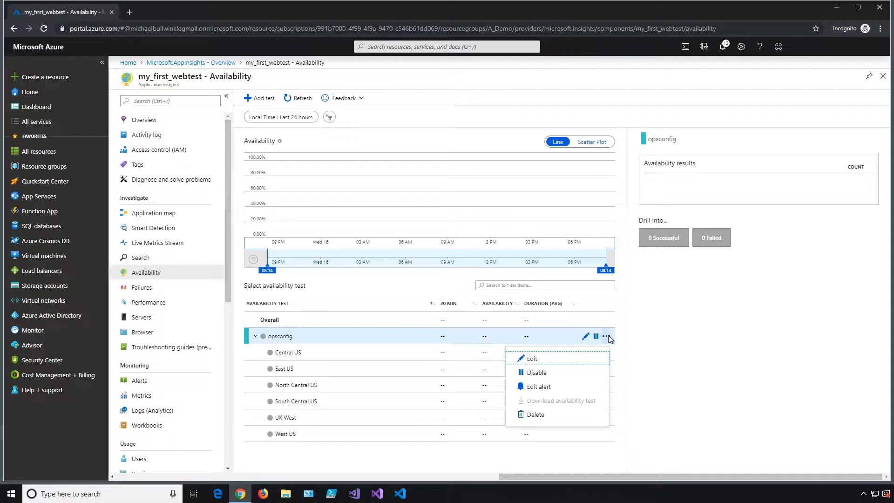
{"action": "left_click", "coordinate": [544, 391]}
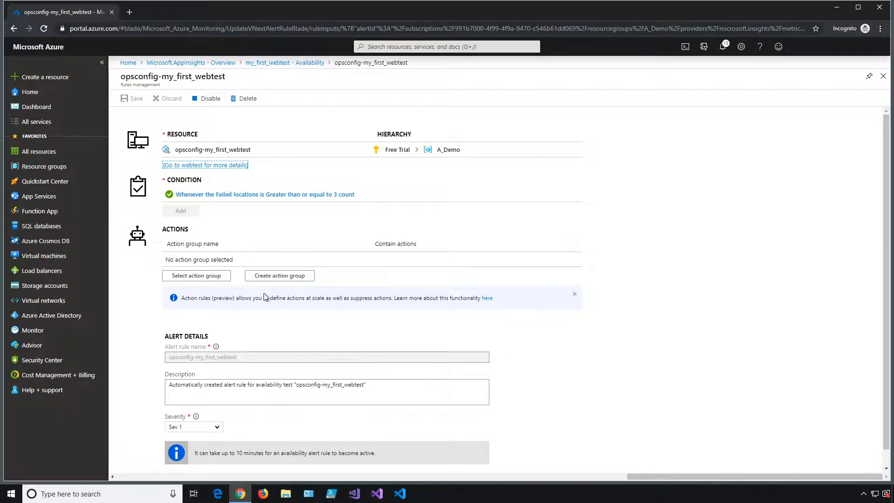
- Start action group email_action_group with short name e-mail in resource group Availability_Demo
{"action": "left_click", "coordinate": [298, 278]}
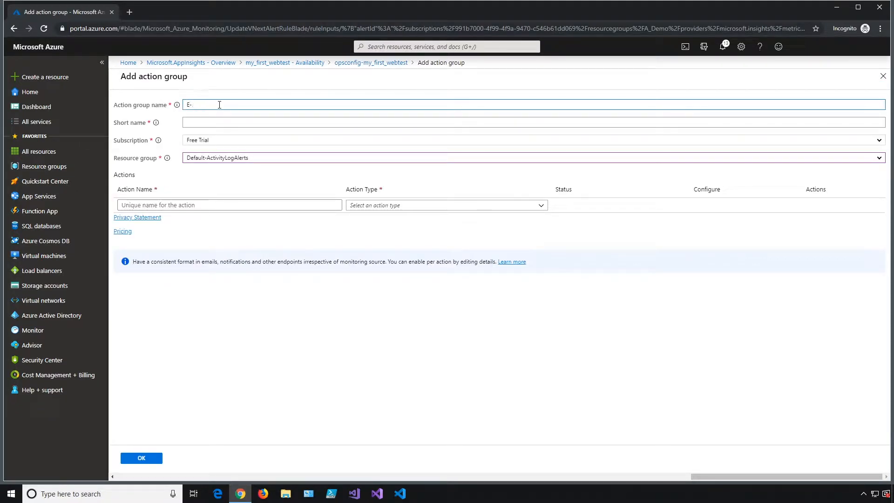
{"action": "type", "text": "email_action_group"}
{"action": "left_click", "coordinate": [216, 120]}
{"action": "type", "text": "e-mail"}
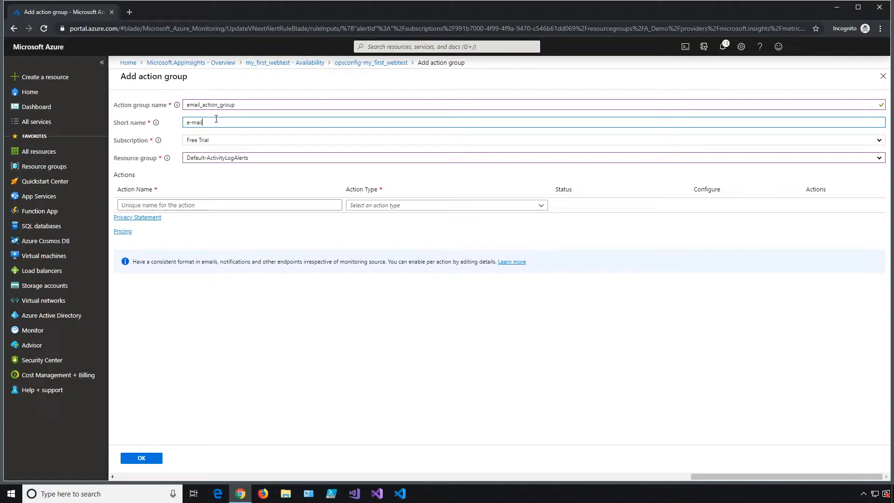
{"action": "left_click", "coordinate": [228, 163]}
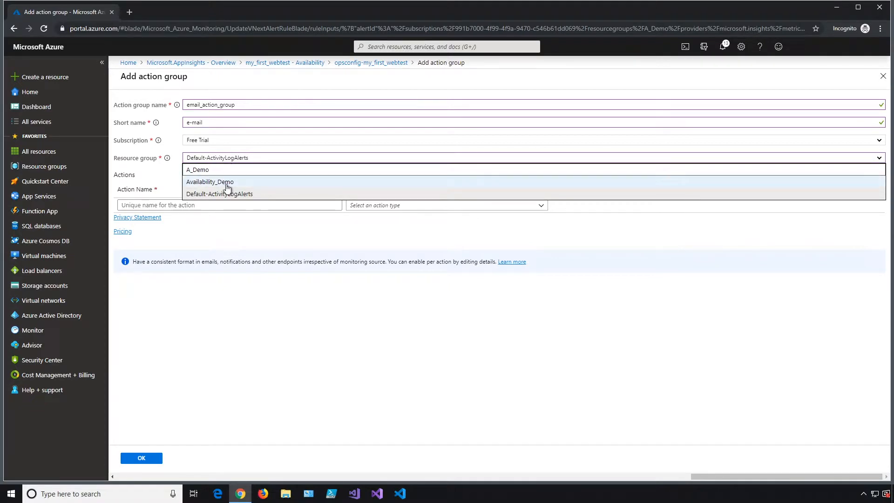
{"action": "left_click", "coordinate": [228, 182]}
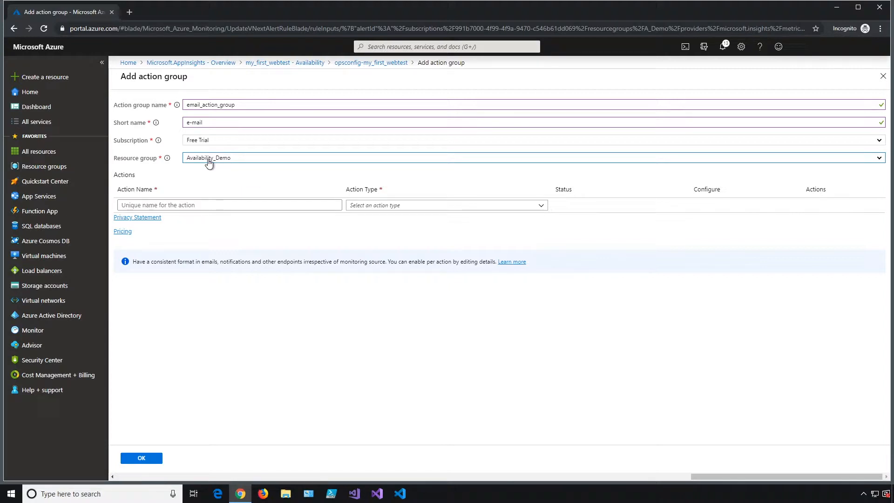
- Name the group's first action email
{"action": "left_click", "coordinate": [232, 205]}
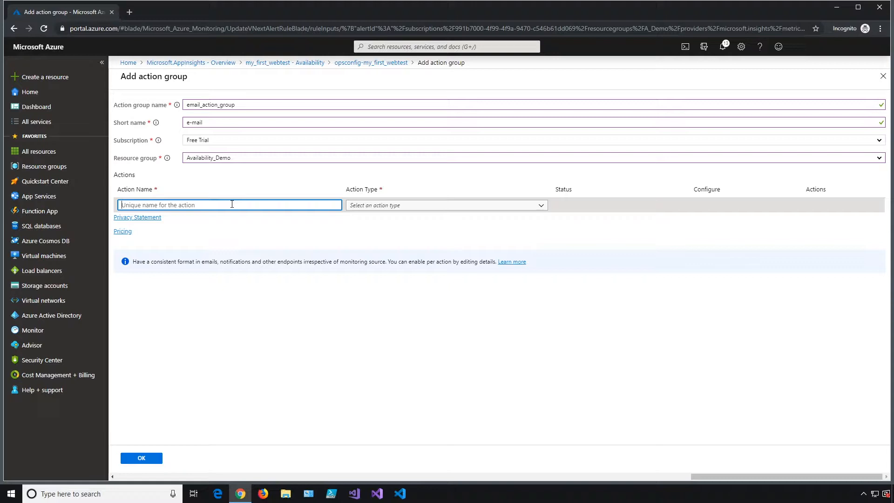
{"action": "type", "text": "e-mail"}
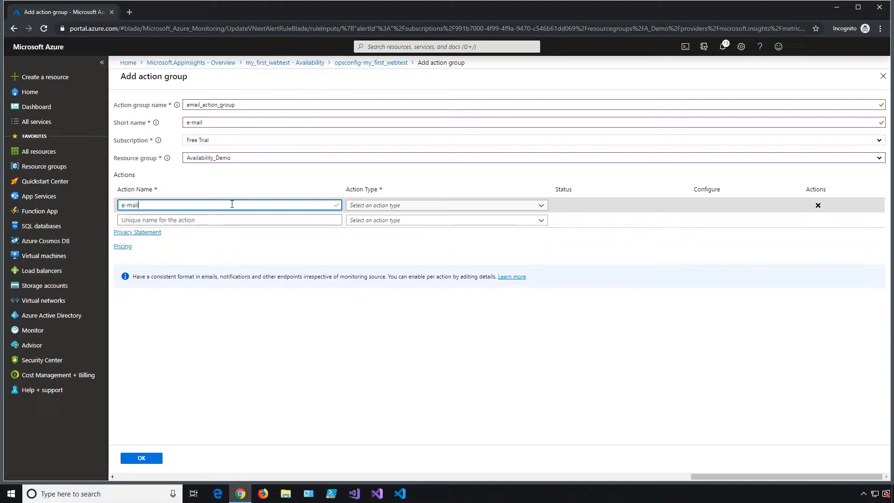
{"action": "left_click", "coordinate": [384, 208]}
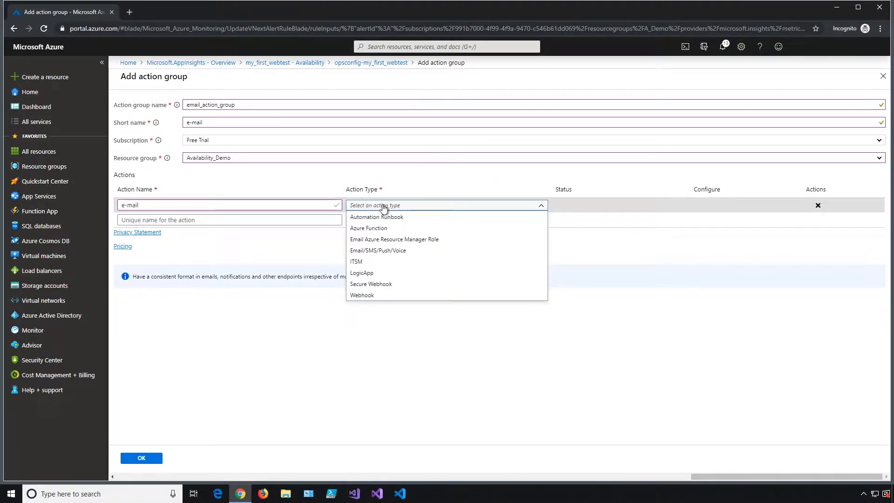
{"action": "left_click", "coordinate": [126, 205]}
{"action": "key", "text": "BackSpace"}
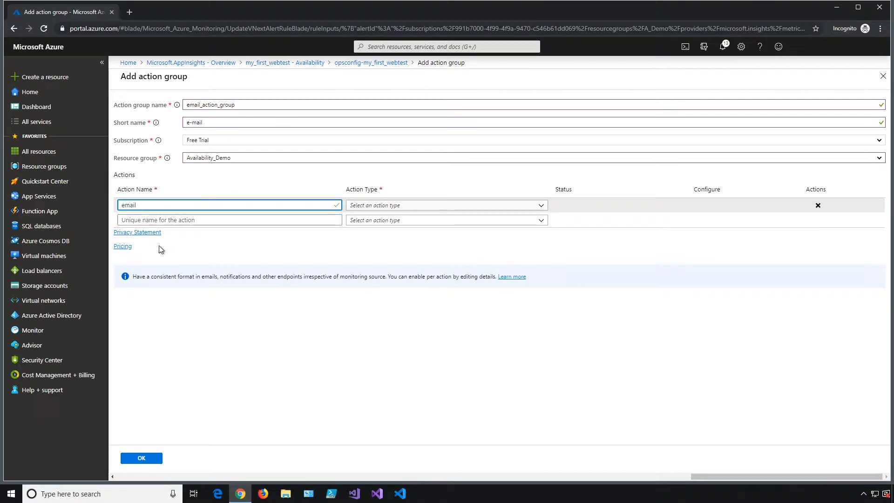
{"action": "left_click", "coordinate": [405, 206]}
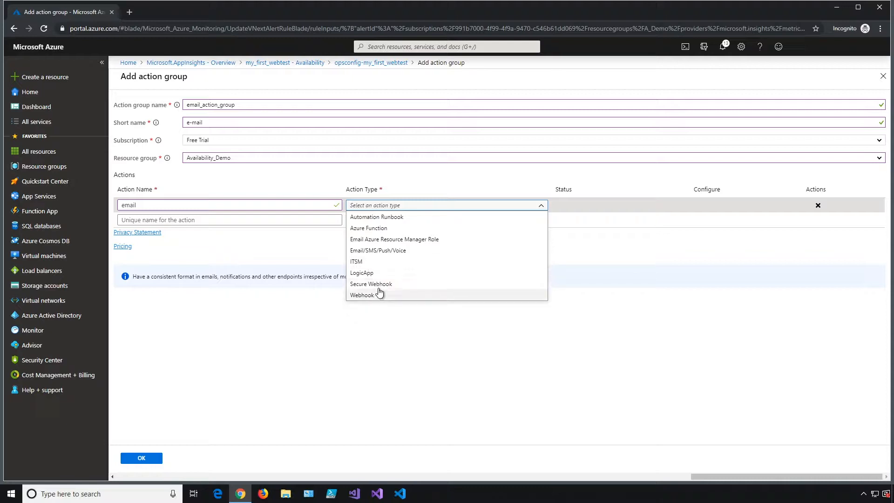
- Make the email action an Email/SMS/Push/Voice alert to the notification address and save the group
{"action": "left_click", "coordinate": [395, 252]}
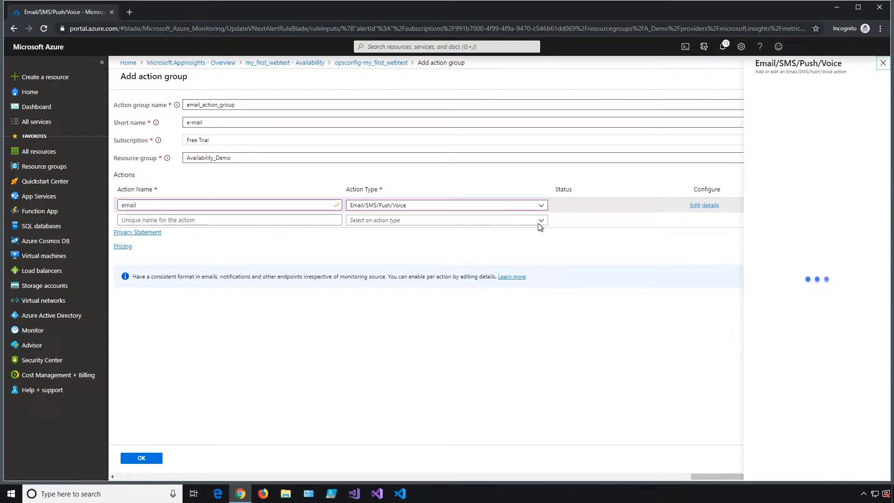
{"action": "left_click", "coordinate": [726, 104]}
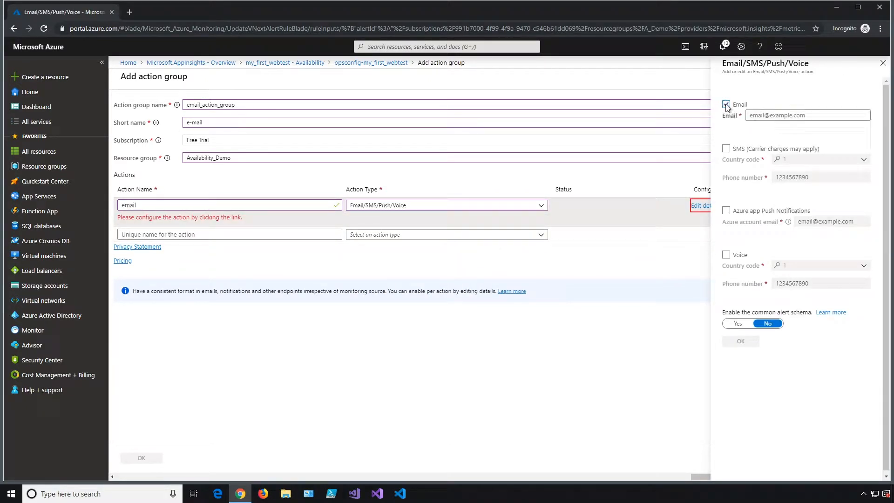
{"action": "left_click", "coordinate": [777, 114]}
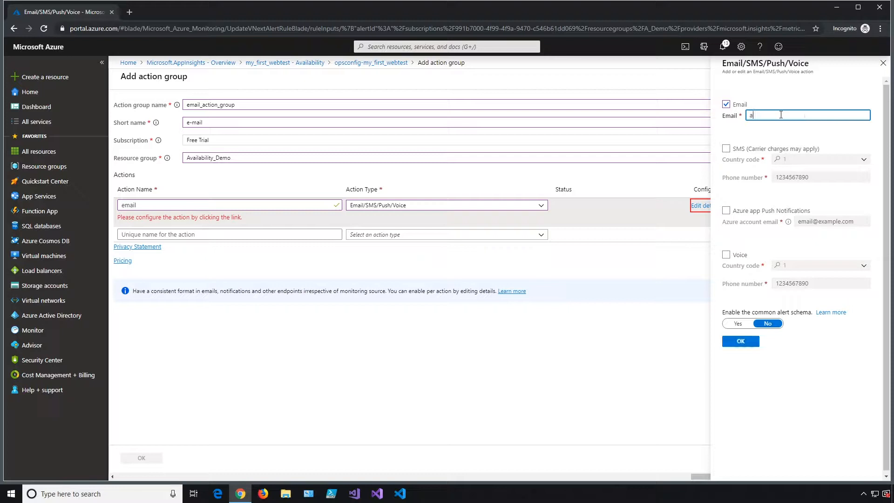
{"action": "left_click", "coordinate": [745, 342]}
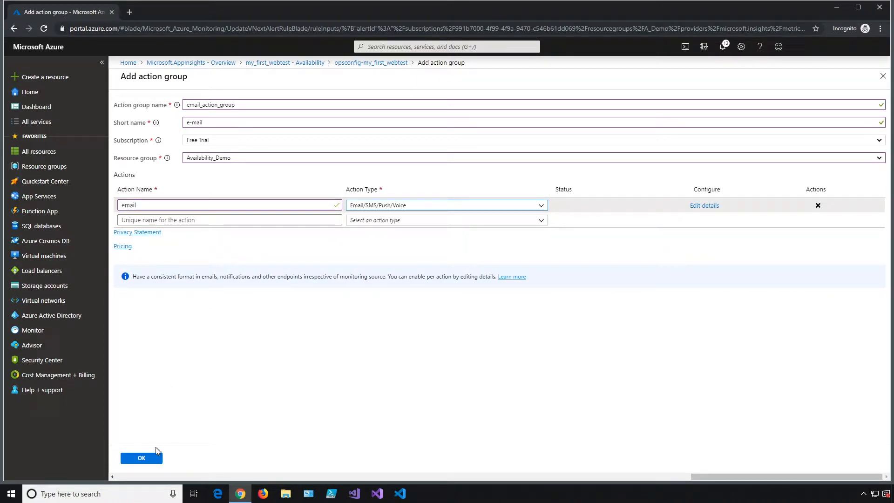
{"action": "left_click", "coordinate": [150, 463]}
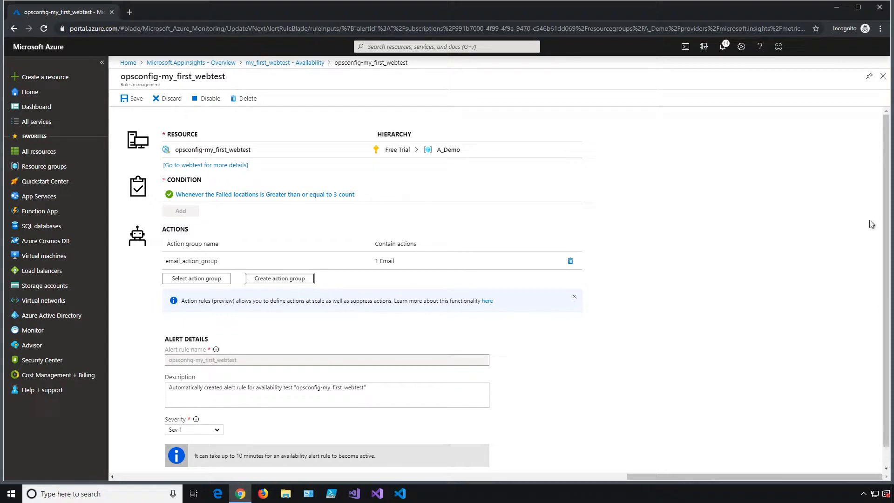
- Append 'Add some custom text here.' to the opsconfig alert rule's description and save it
{"action": "left_click_drag", "start_coordinate": [890, 224], "coordinate": [886, 272]}
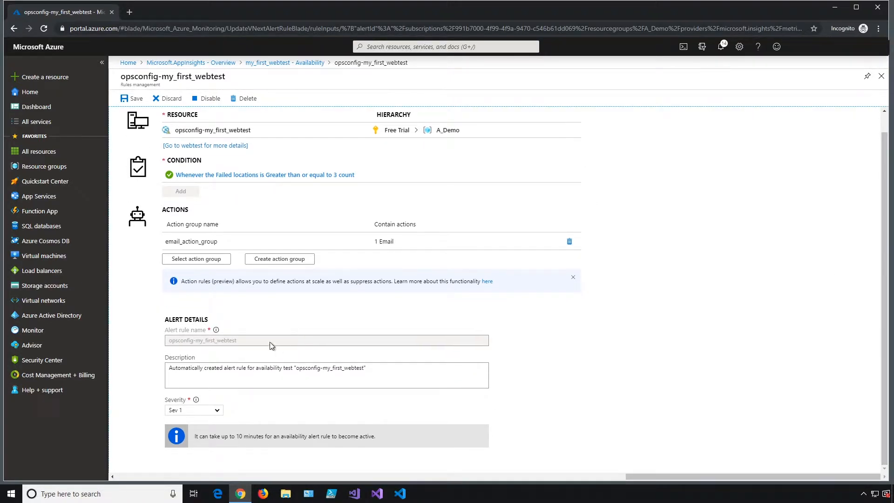
{"action": "left_click", "coordinate": [376, 376]}
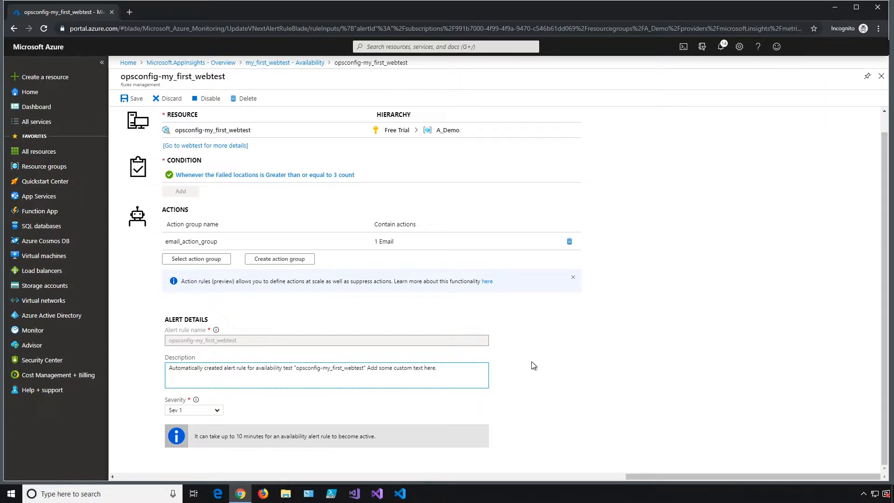
{"action": "left_click", "coordinate": [885, 357]}
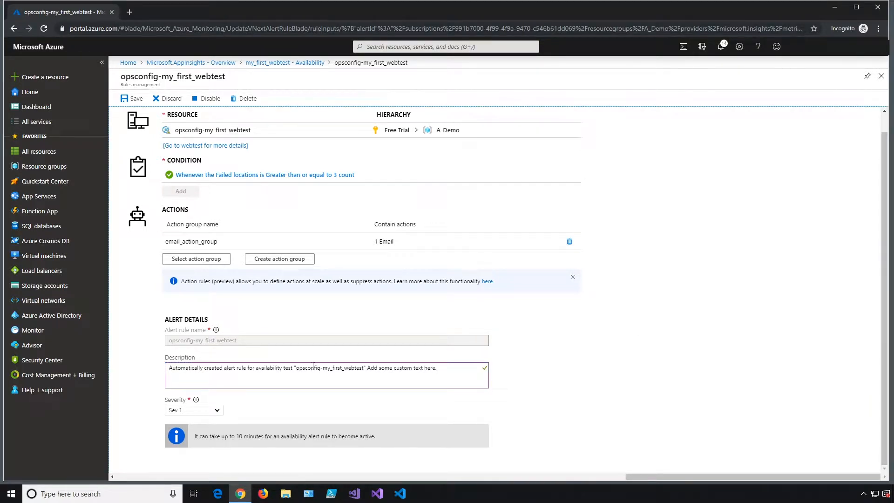
{"action": "left_click", "coordinate": [133, 101]}
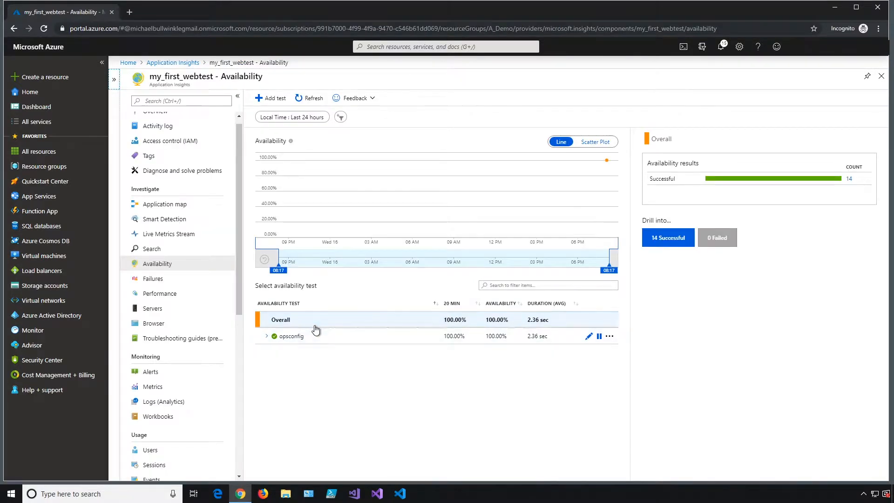
- Expand opsconfig, show results as a scatter plot, and open a sample from the 14 successful runs
{"action": "left_click", "coordinate": [265, 336]}
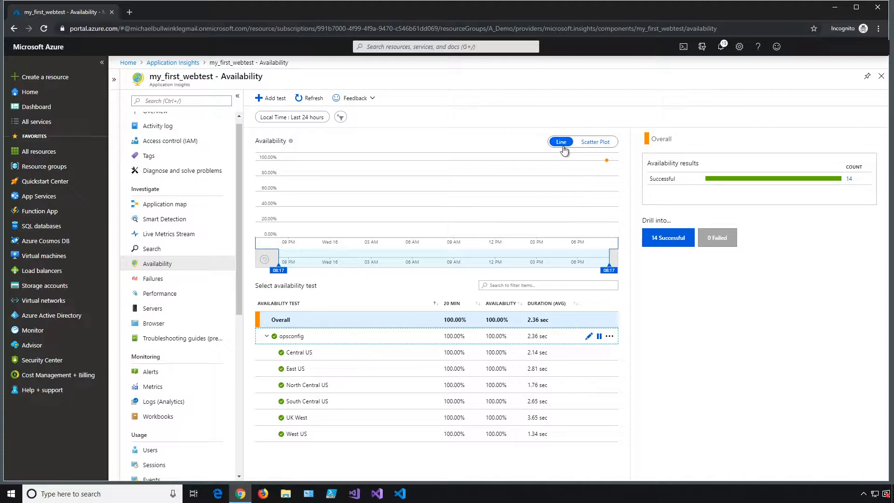
{"action": "left_click", "coordinate": [590, 143]}
{"action": "mouse_move", "coordinate": [608, 181]}
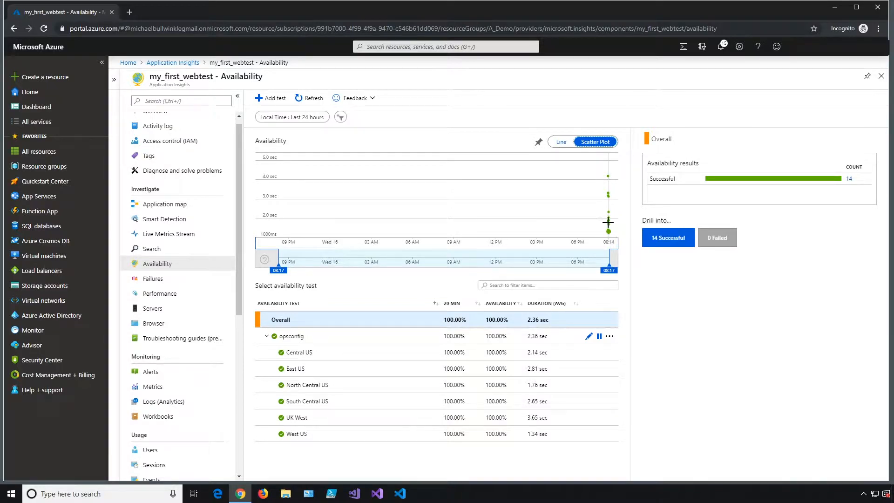
{"action": "left_click", "coordinate": [668, 245]}
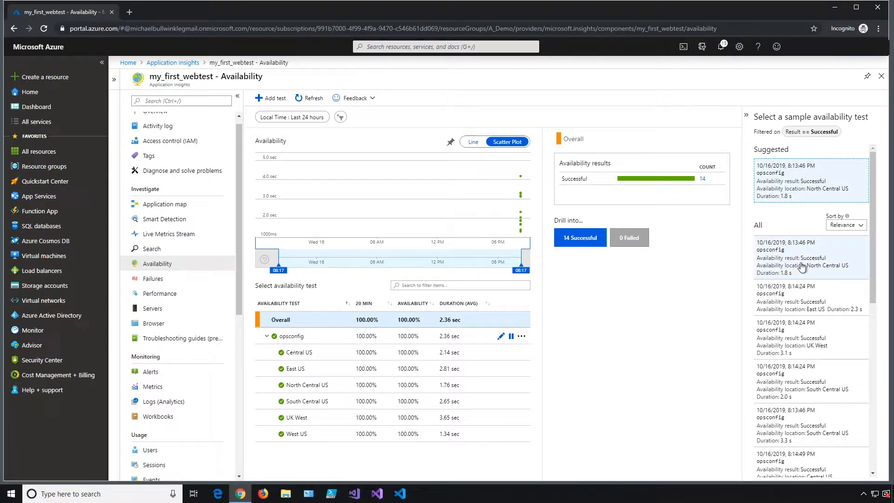
{"action": "left_click", "coordinate": [799, 265]}
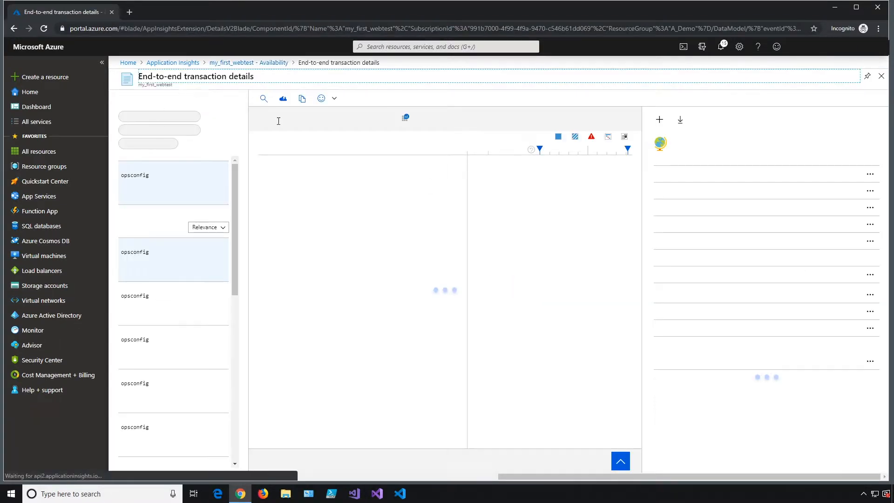
- Open the UK West 8:14:24 PM opsconfig run and show all its availability result properties
{"action": "left_click", "coordinate": [173, 313]}
{"action": "left_click", "coordinate": [194, 362]}
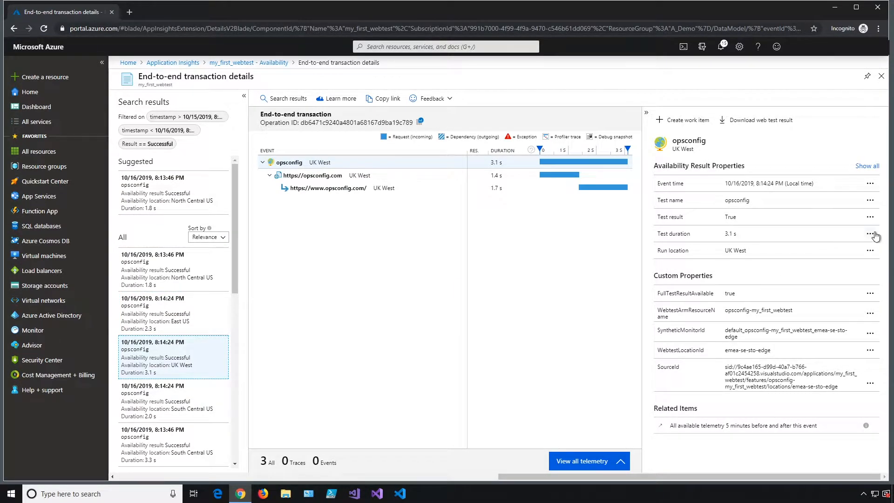
{"action": "left_click", "coordinate": [865, 168]}
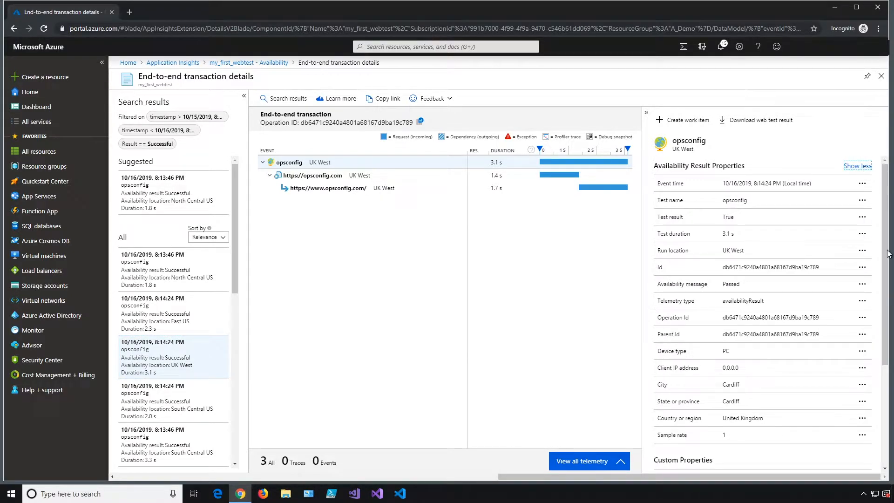
{"action": "left_click_drag", "start_coordinate": [885, 210], "coordinate": [884, 210]}
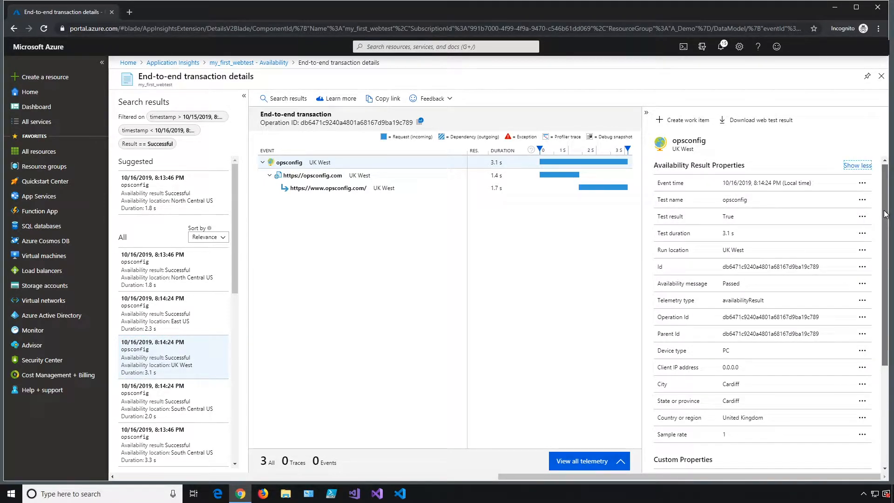
{"action": "scroll", "coordinate": [752, 311], "scroll_direction": "down", "scroll_amount": 2}
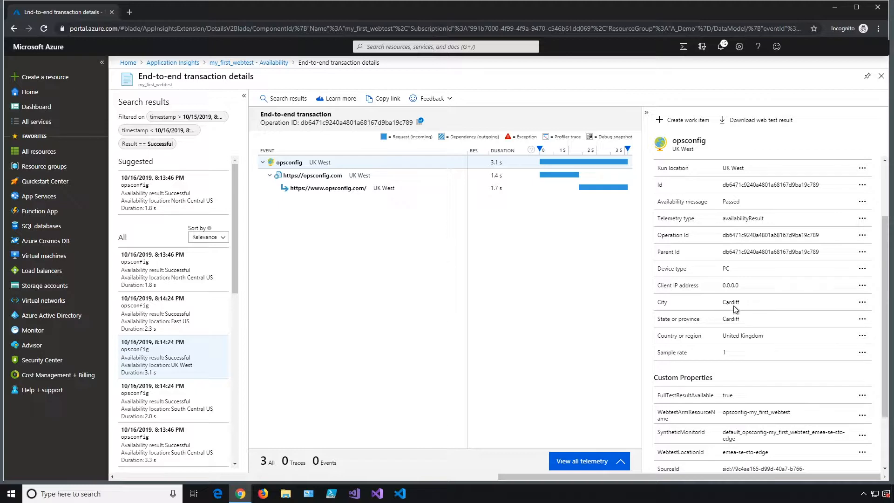
{"action": "left_click_drag", "start_coordinate": [751, 286], "coordinate": [723, 285]}
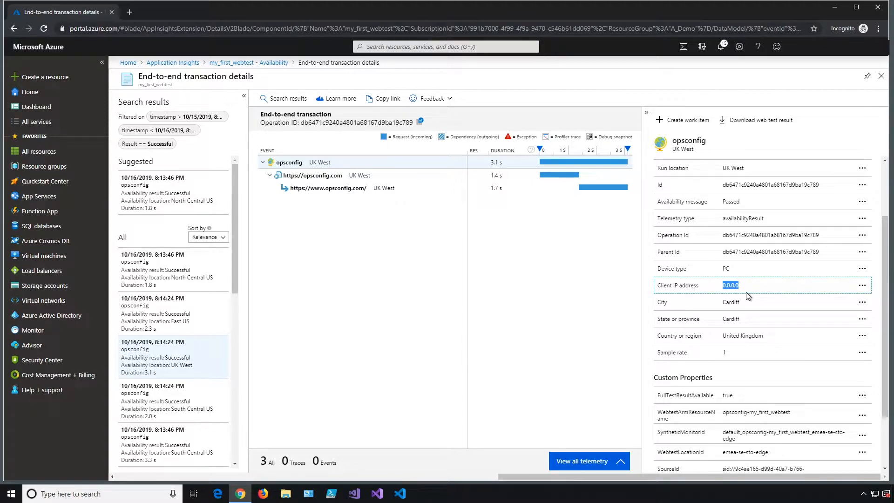
- Highlight the client IP address 0.0.0.0 and the United Kingdom country value
{"action": "left_click", "coordinate": [755, 286]}
{"action": "left_click_drag", "start_coordinate": [742, 286], "coordinate": [720, 292]}
{"action": "left_click_drag", "start_coordinate": [767, 335], "coordinate": [722, 322]}
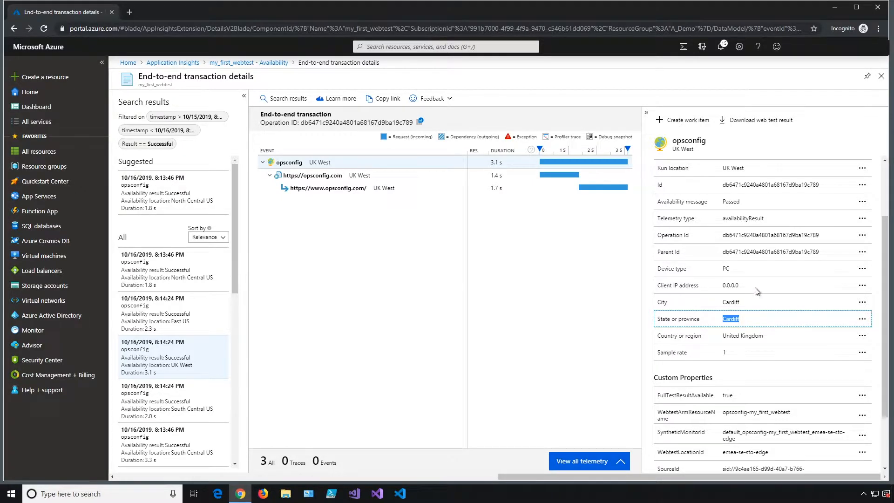
{"action": "left_click", "coordinate": [741, 293]}
{"action": "left_click_drag", "start_coordinate": [741, 293], "coordinate": [722, 294]}
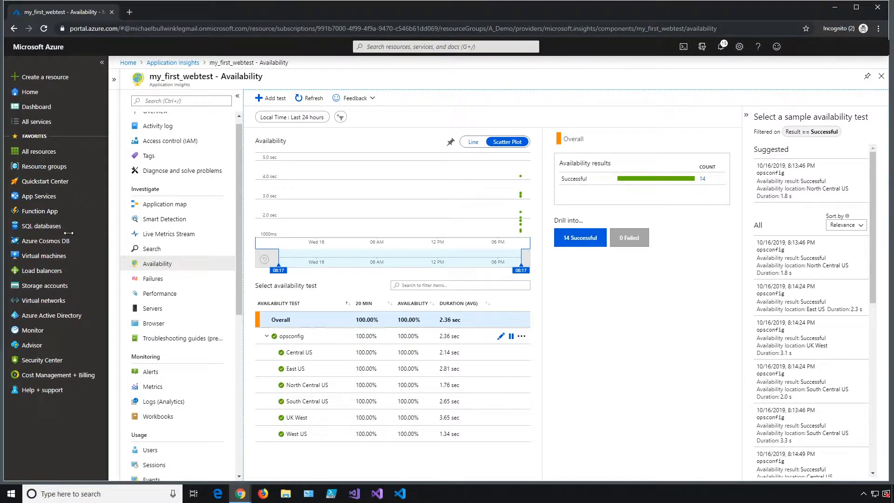
- Begin function app availabilityfunctionapp with the .NET Core runtime and bring up its Application Insights settings
{"action": "left_click", "coordinate": [40, 212]}
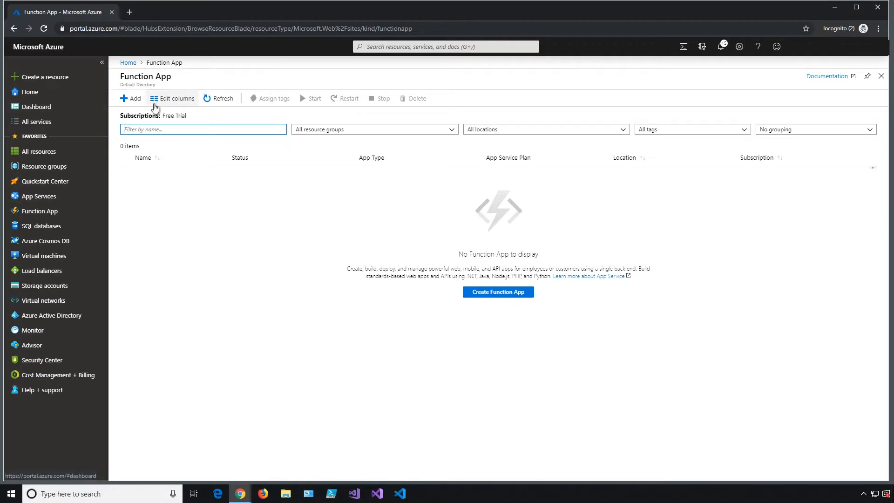
{"action": "left_click", "coordinate": [132, 99]}
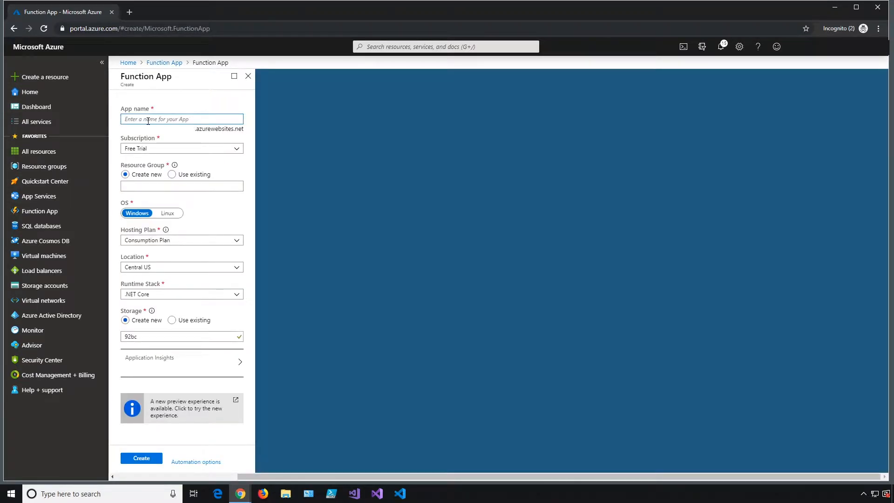
{"action": "type", "text": "availab"}
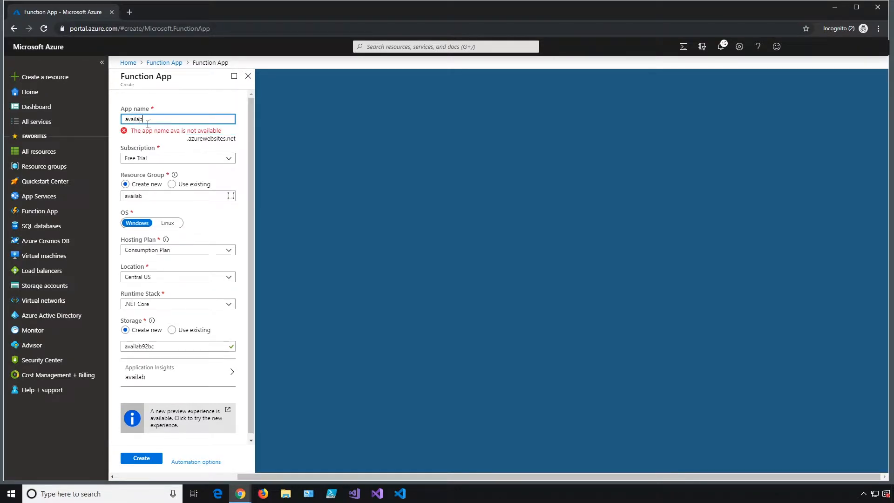
{"action": "type", "text": "ilityfunction"}
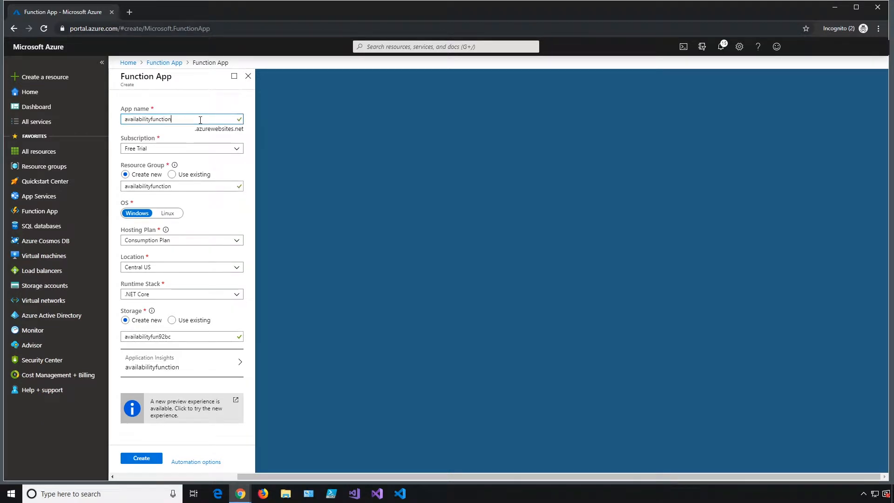
{"action": "type", "text": "app"}
{"action": "left_click", "coordinate": [183, 295]}
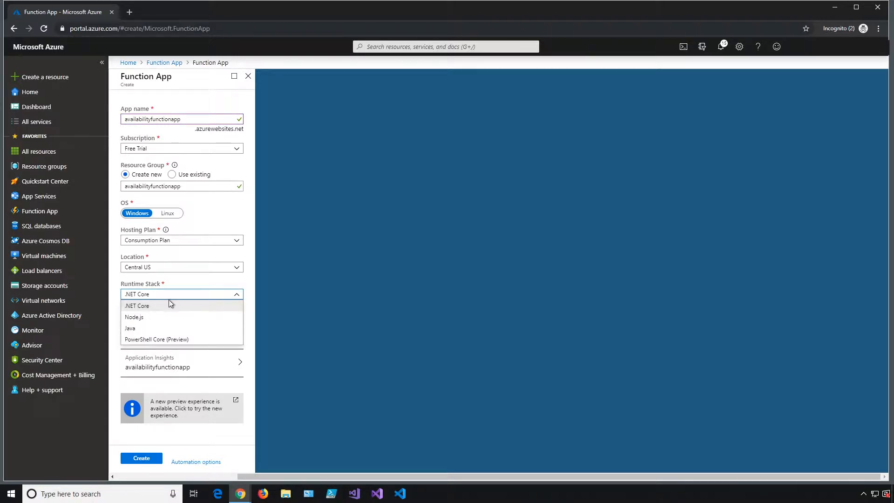
{"action": "left_click", "coordinate": [195, 285]}
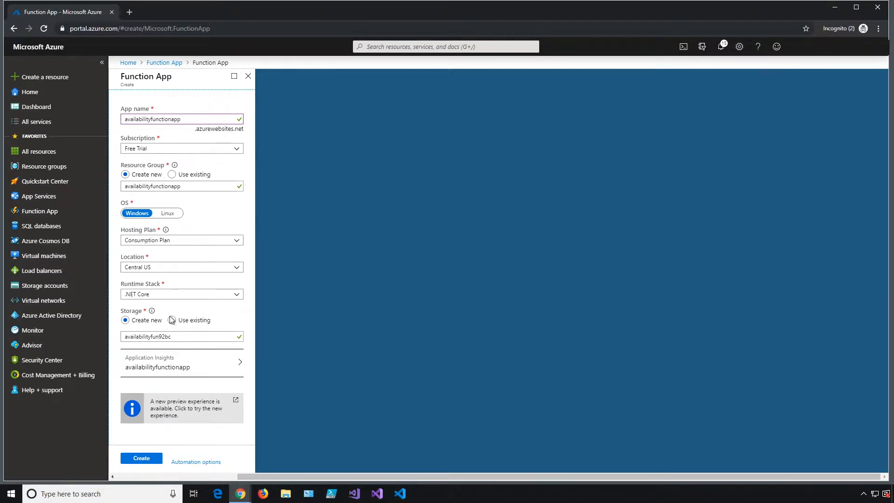
{"action": "left_click", "coordinate": [213, 366]}
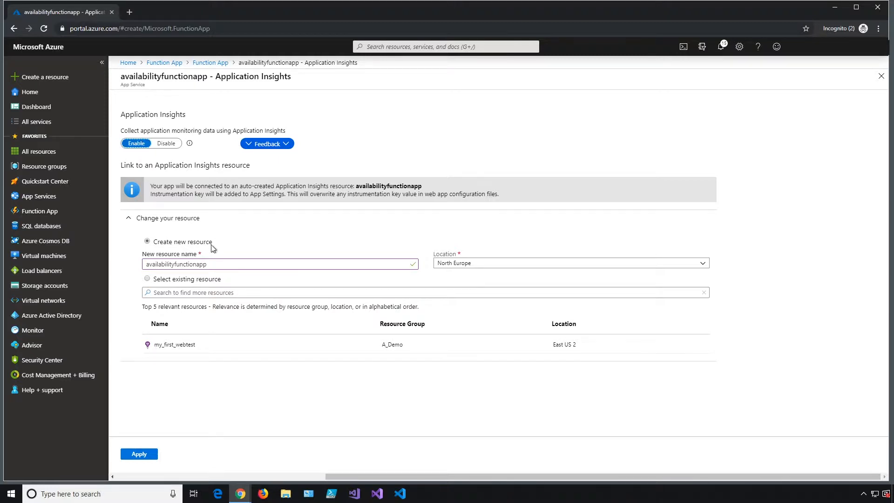
- Apply the Application Insights settings, submit availabilityfunctionapp, and view the validation error details
{"action": "left_click", "coordinate": [149, 458]}
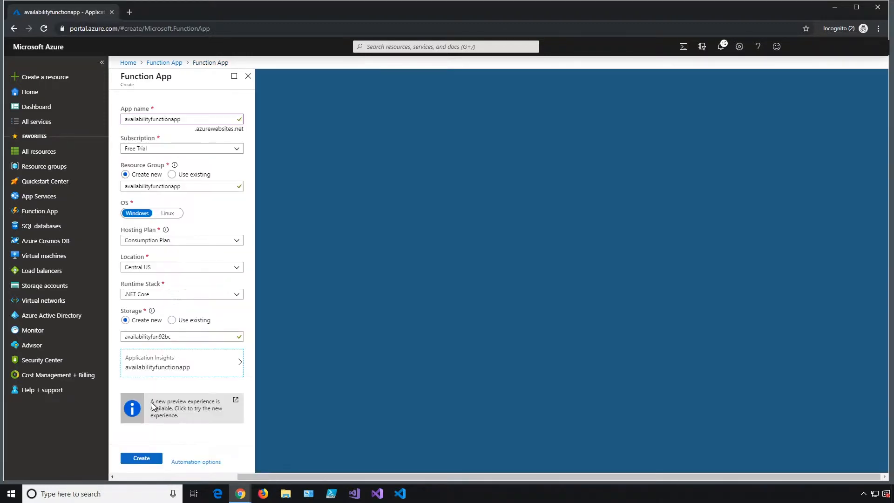
{"action": "left_click", "coordinate": [143, 460]}
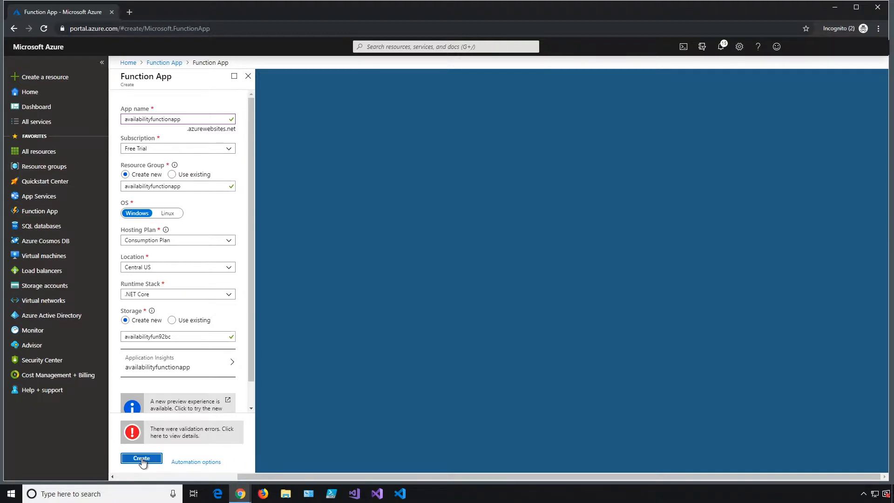
{"action": "left_click_drag", "start_coordinate": [251, 377], "coordinate": [251, 414]}
{"action": "left_click", "coordinate": [204, 437]}
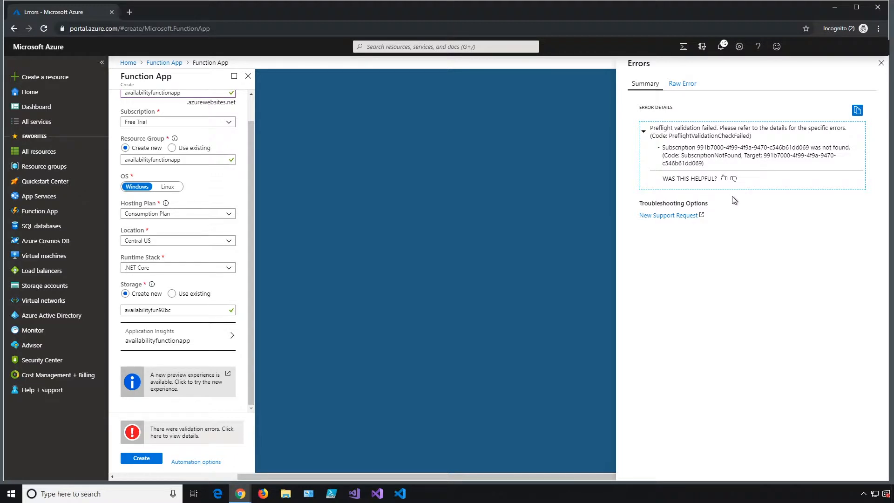
- Rate the error explanation as not helpful and keep Free Trial as the subscription
{"action": "left_click", "coordinate": [734, 179]}
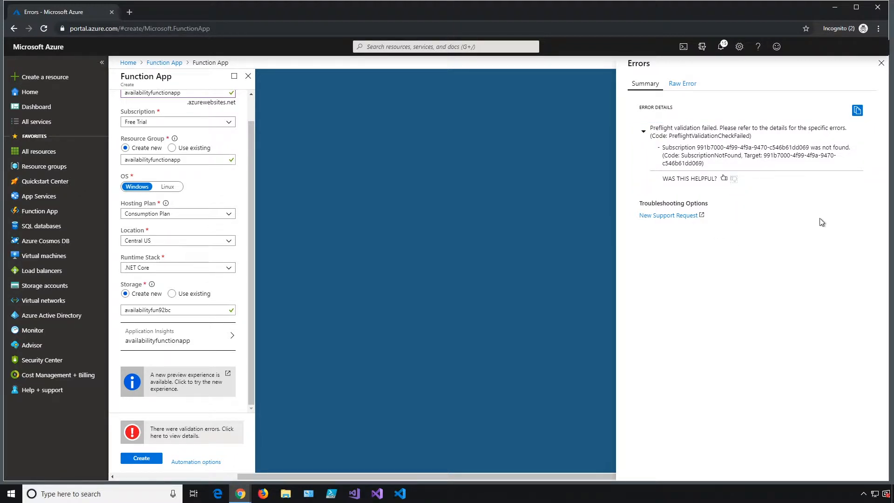
{"action": "left_click_drag", "start_coordinate": [253, 170], "coordinate": [261, 93]}
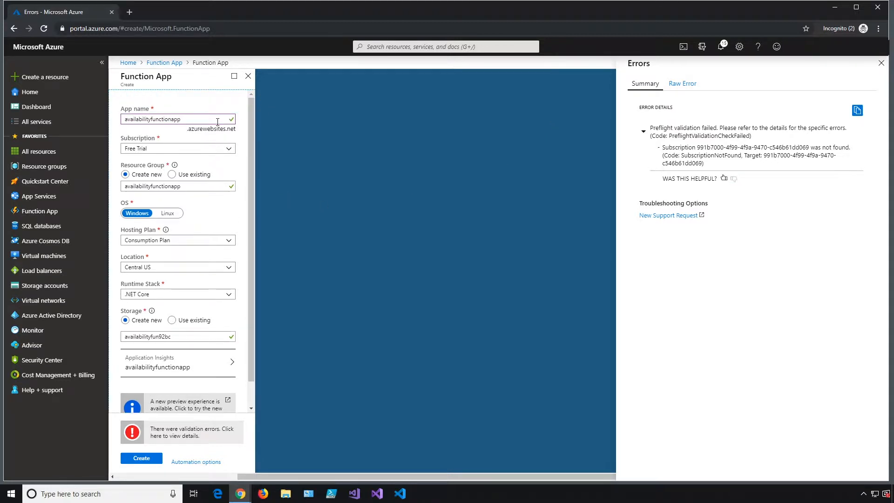
{"action": "left_click", "coordinate": [182, 148]}
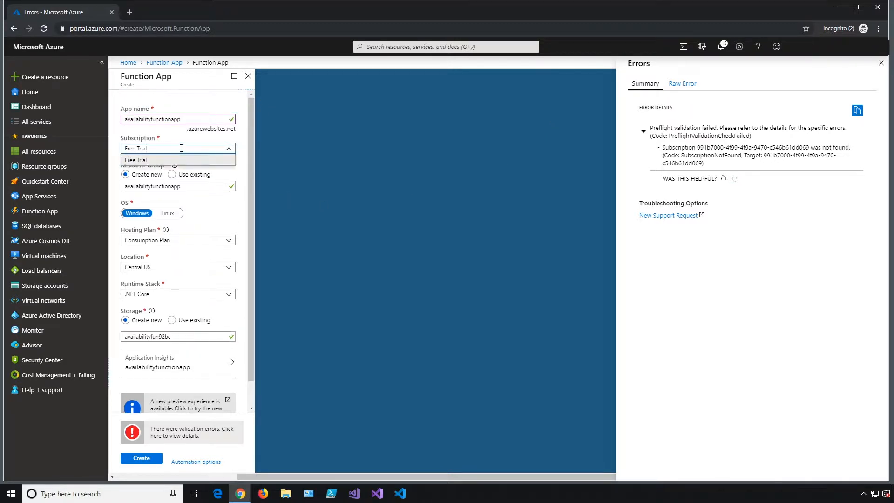
{"action": "left_click", "coordinate": [227, 149]}
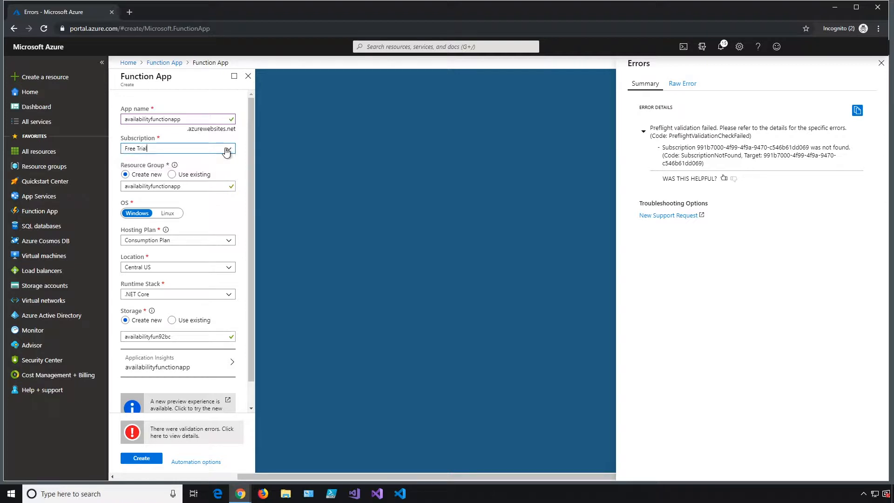
- Switch the hosting plan to App Service Plan, keep .NET Core, and create the function app
{"action": "left_click", "coordinate": [231, 241]}
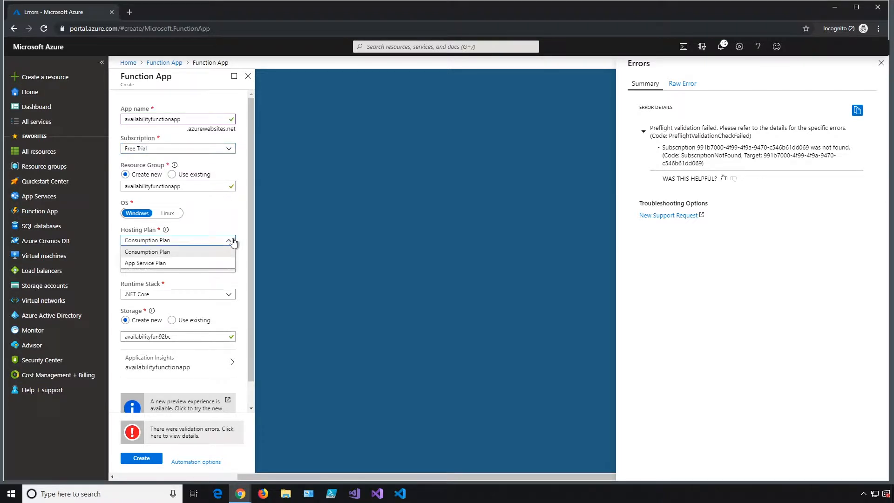
{"action": "left_click", "coordinate": [201, 264]}
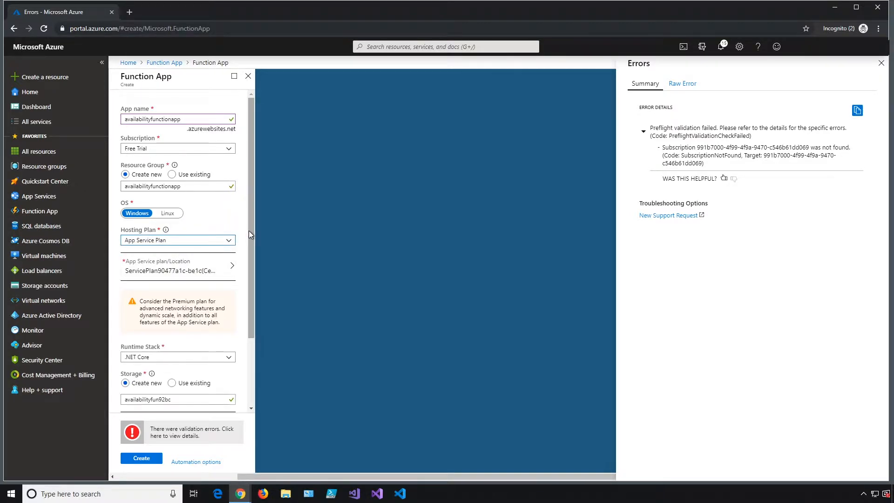
{"action": "left_click_drag", "start_coordinate": [250, 223], "coordinate": [250, 256]}
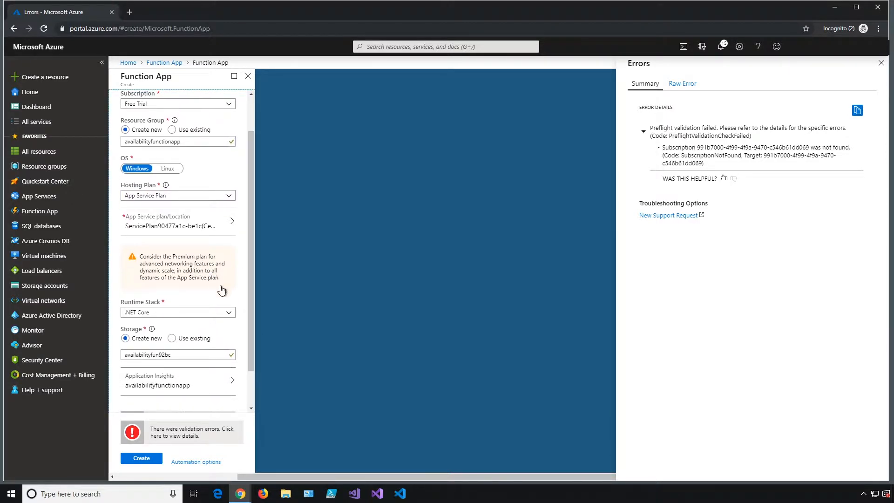
{"action": "left_click_drag", "start_coordinate": [250, 276], "coordinate": [250, 294]}
{"action": "left_click", "coordinate": [229, 268]}
{"action": "left_click", "coordinate": [230, 267]}
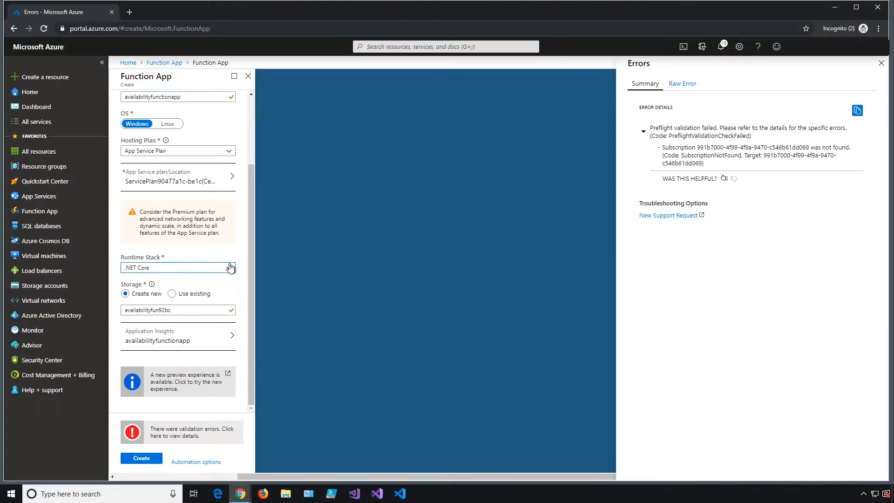
{"action": "left_click", "coordinate": [245, 263]}
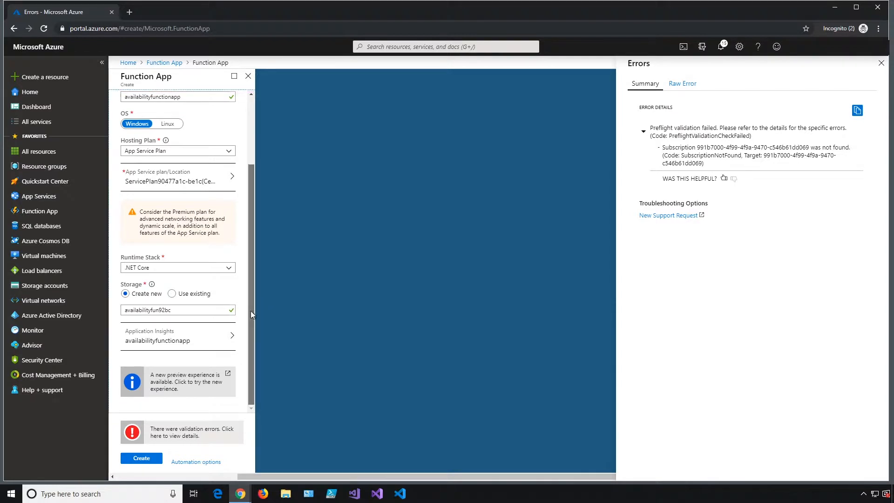
{"action": "left_click", "coordinate": [150, 459]}
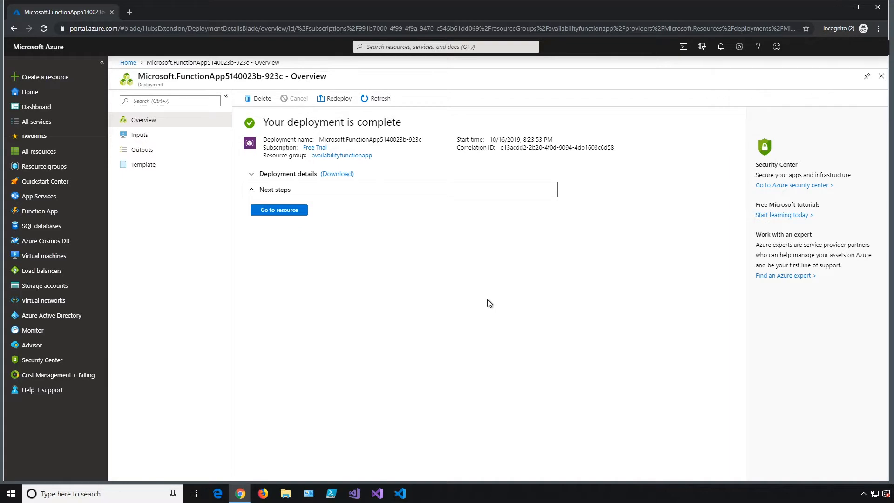
- Open availabilityfunctionapp, choose in-portal development, and list all function templates via More templates
{"action": "left_click", "coordinate": [285, 212]}
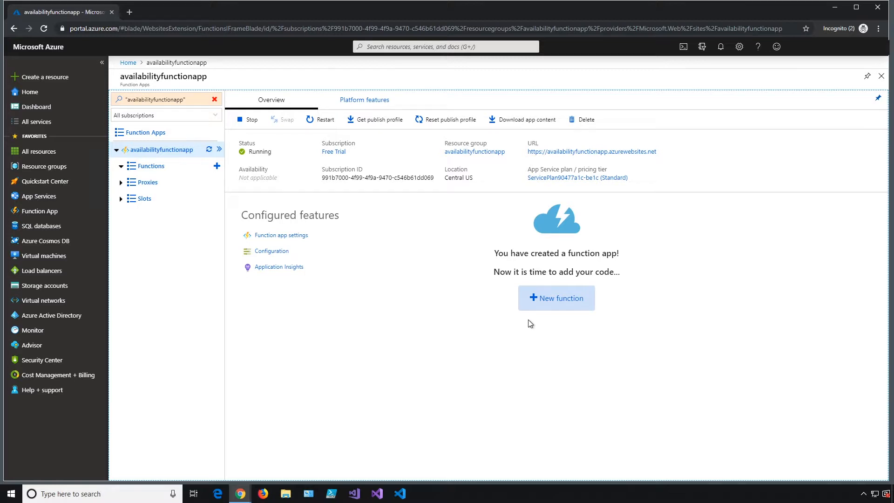
{"action": "left_click", "coordinate": [557, 303]}
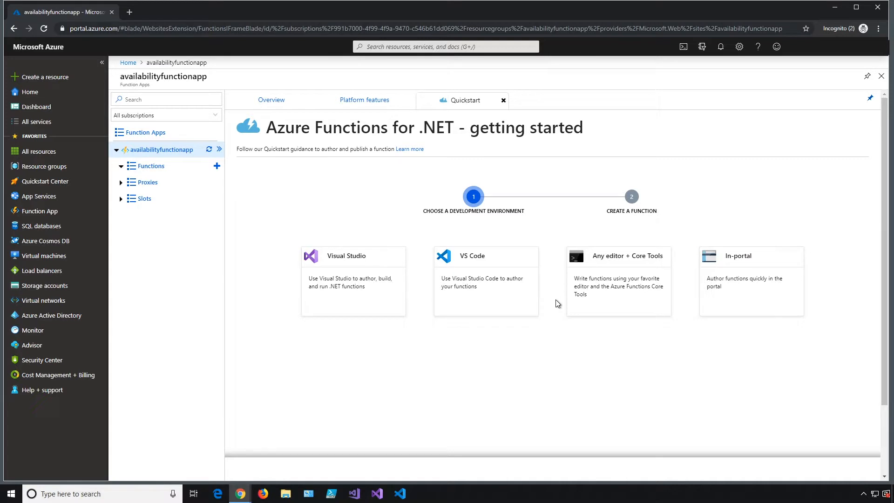
{"action": "left_click", "coordinate": [740, 263]}
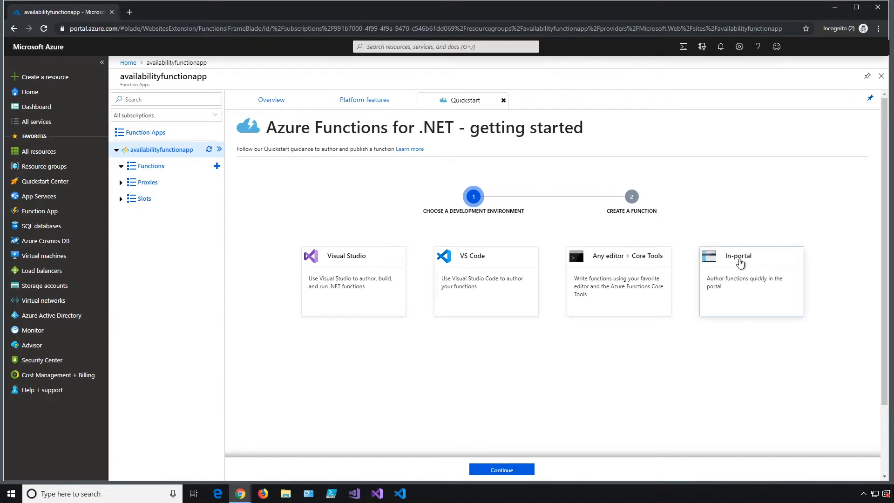
{"action": "left_click", "coordinate": [507, 472]}
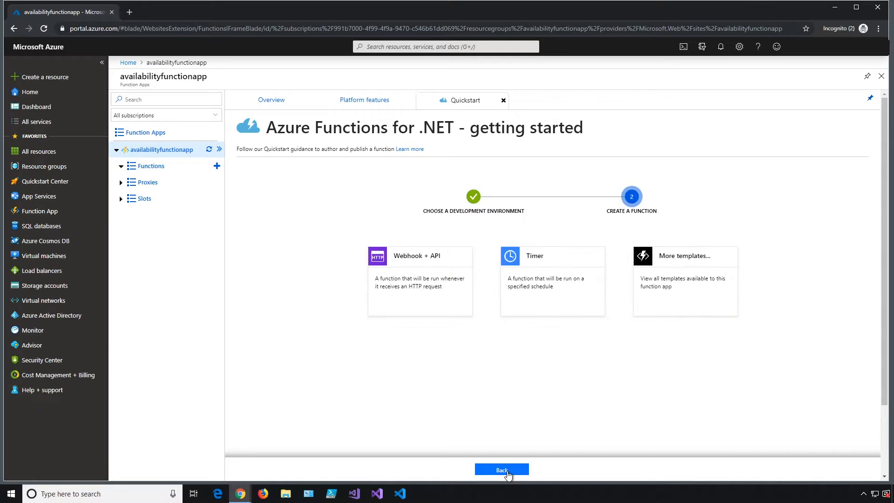
{"action": "left_click", "coordinate": [553, 281]}
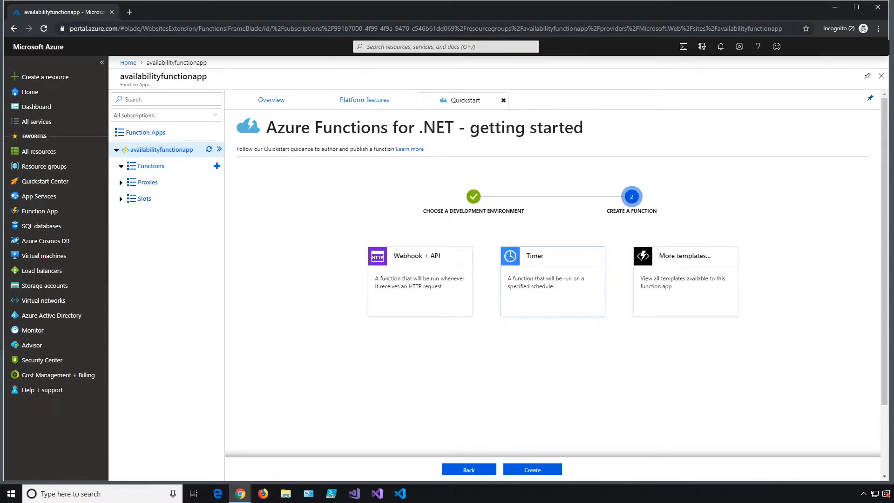
{"action": "left_click", "coordinate": [656, 267]}
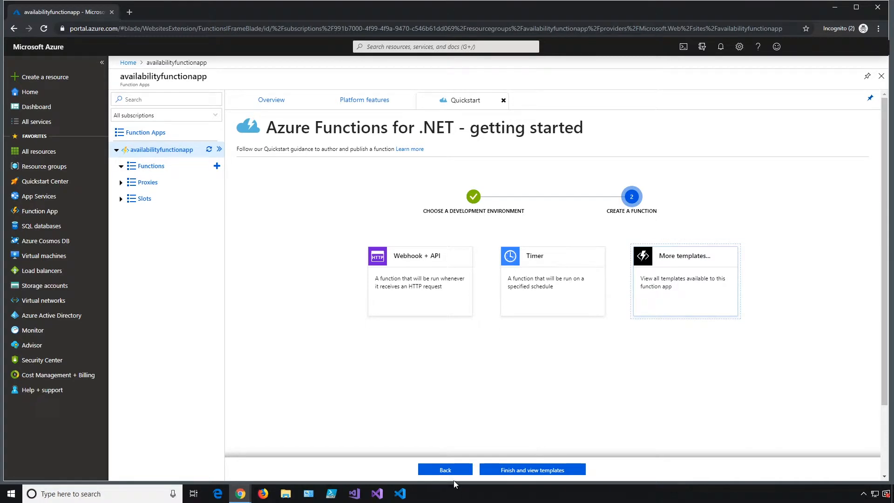
{"action": "left_click", "coordinate": [547, 469]}
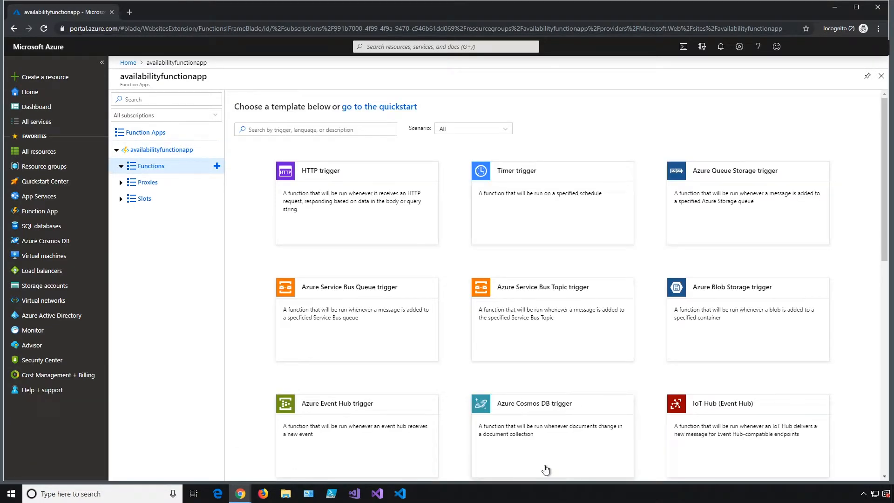
- Create TimerTrigger1 from the Timer trigger template, changing its schedule from 0 */5 * * * * to 0 */1 * * * *
{"action": "left_click", "coordinate": [521, 173]}
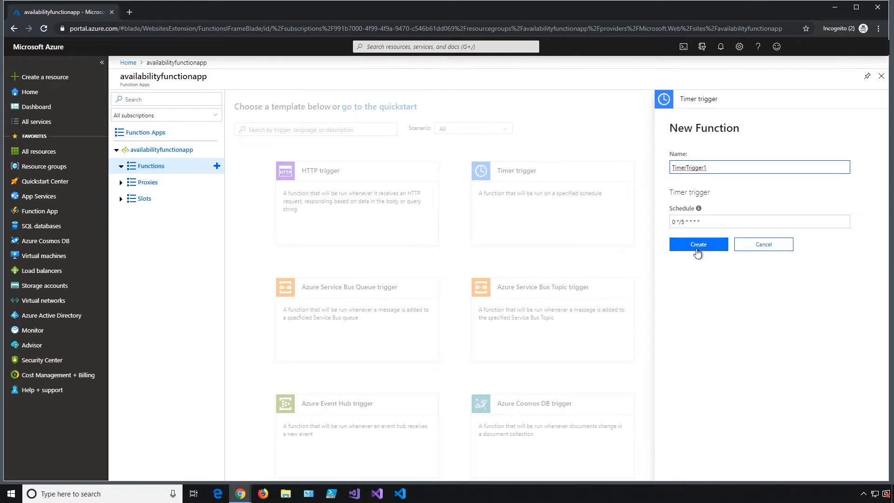
{"action": "left_click", "coordinate": [698, 210]}
{"action": "left_click_drag", "start_coordinate": [689, 232], "coordinate": [777, 236]}
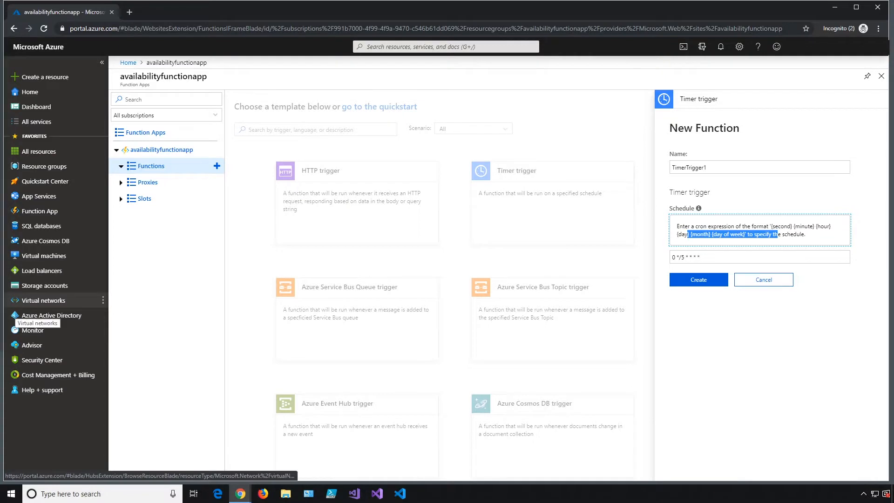
{"action": "left_click", "coordinate": [686, 257]}
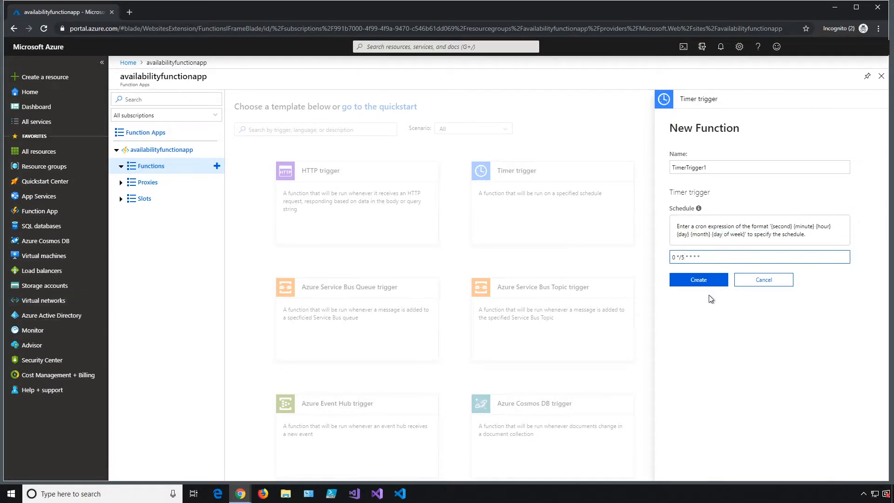
{"action": "key", "text": "BackSpace"}
{"action": "type", "text": "1"}
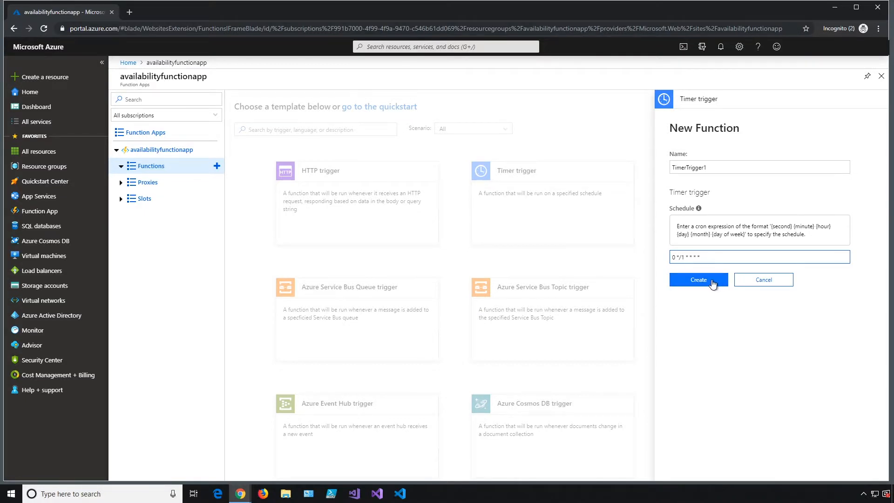
{"action": "left_click", "coordinate": [712, 283]}
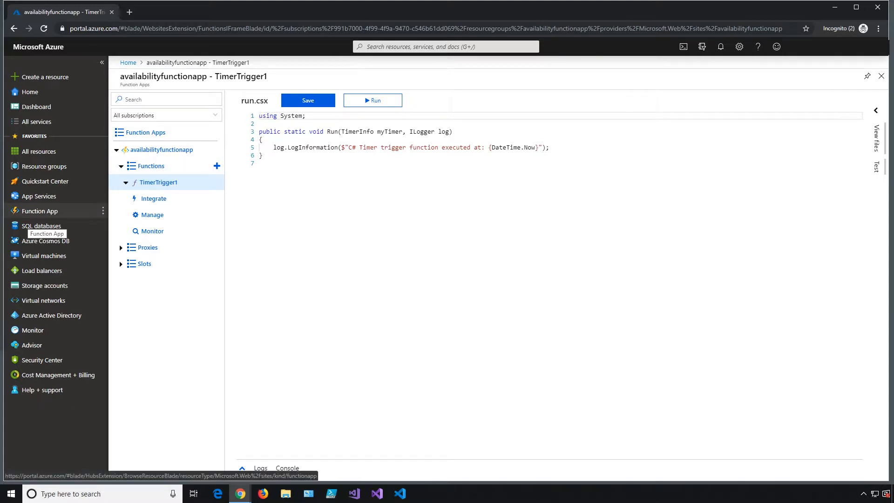
- Replace the default run.csx code with the pasted 131-line availability test script
{"action": "left_click", "coordinate": [460, 236]}
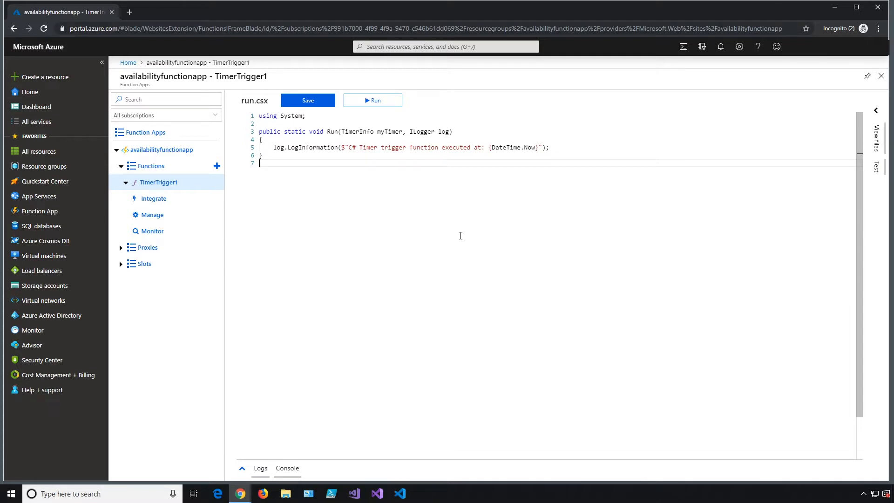
{"action": "key", "text": "ctrl+a"}
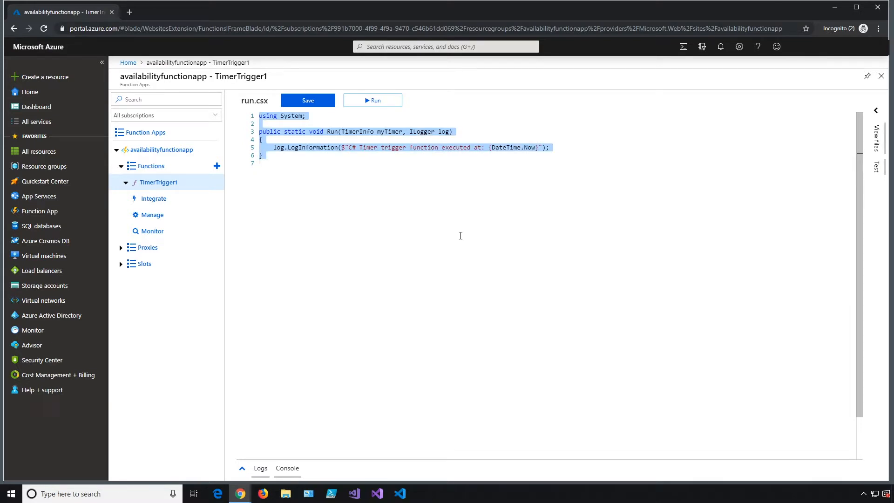
{"action": "key", "text": "Delete"}
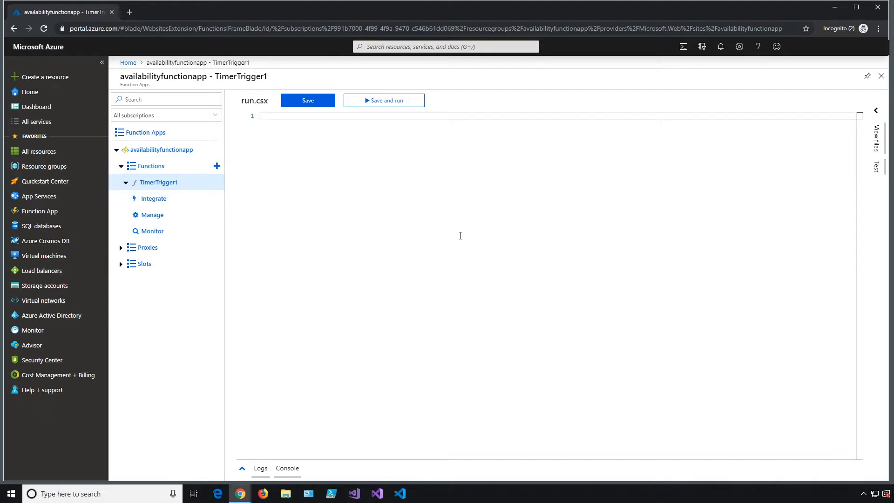
{"action": "key", "text": "ctrl+v"}
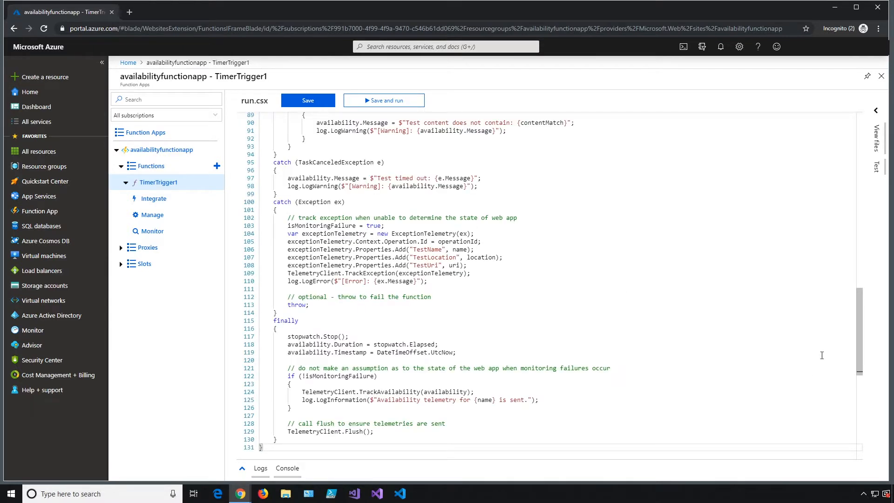
{"action": "scroll", "coordinate": [859, 347], "scroll_direction": "up", "scroll_amount": 5}
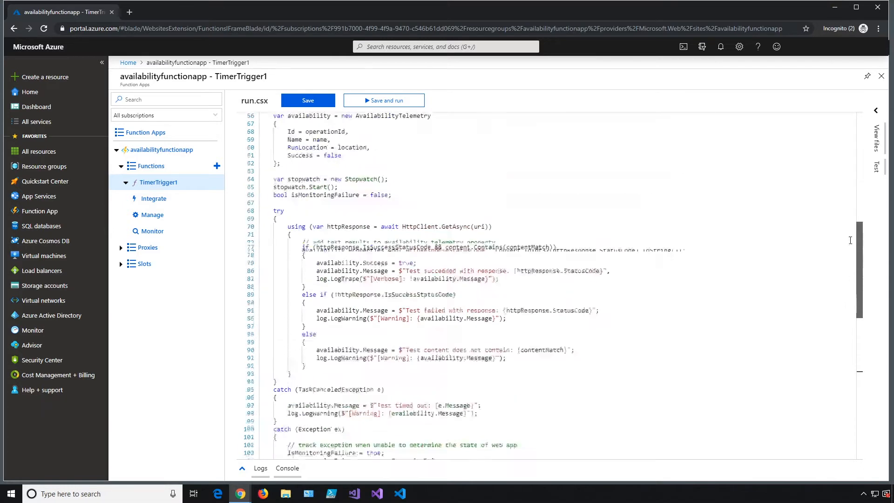
{"action": "scroll", "coordinate": [851, 244], "scroll_direction": "up", "scroll_amount": 10}
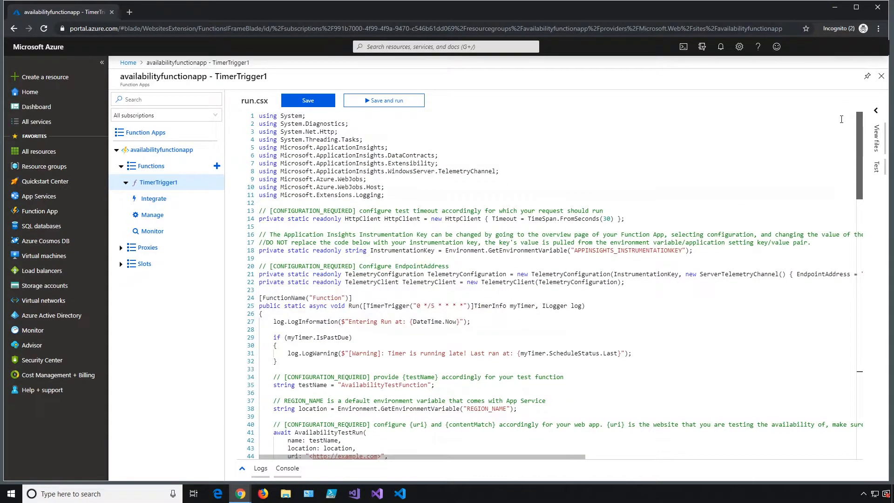
{"action": "scroll", "coordinate": [858, 136], "scroll_direction": "down", "scroll_amount": 1}
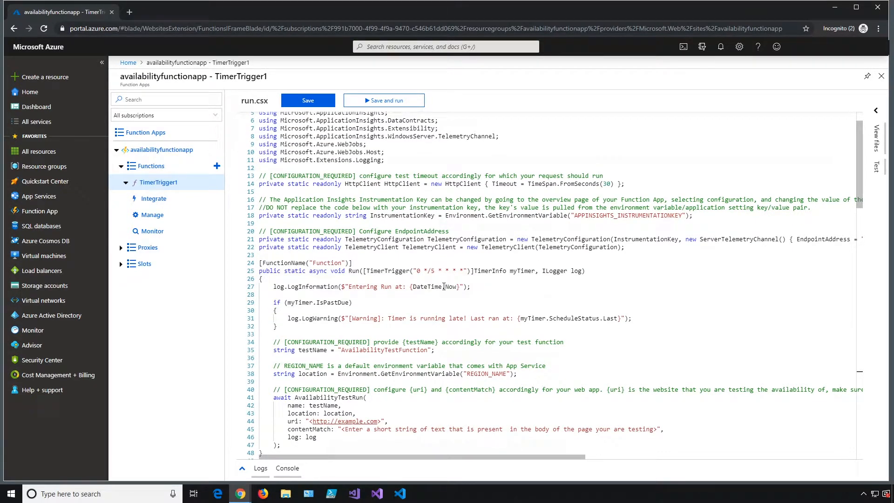
- Change the line 25 timer schedule in run.csx to run every minute
{"action": "left_click", "coordinate": [436, 274]}
{"action": "key", "text": "BackSpace"}
{"action": "type", "text": "1"}
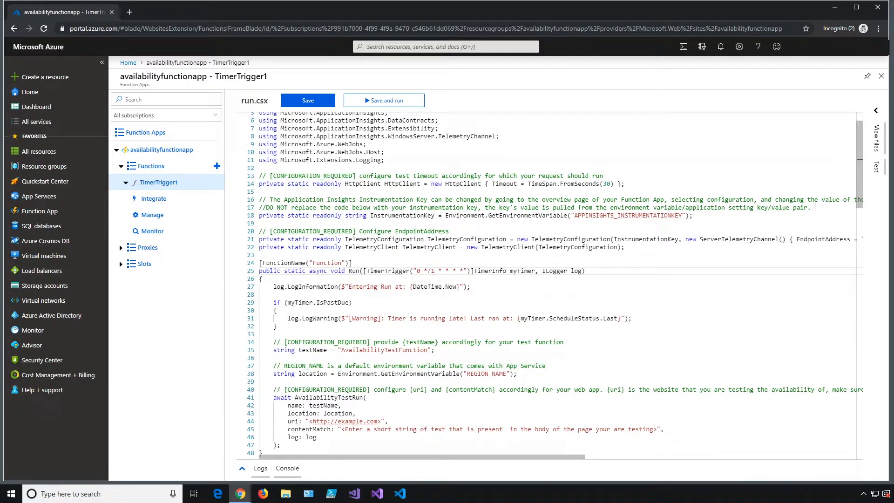
{"action": "scroll", "coordinate": [860, 184], "scroll_direction": "down", "scroll_amount": 2}
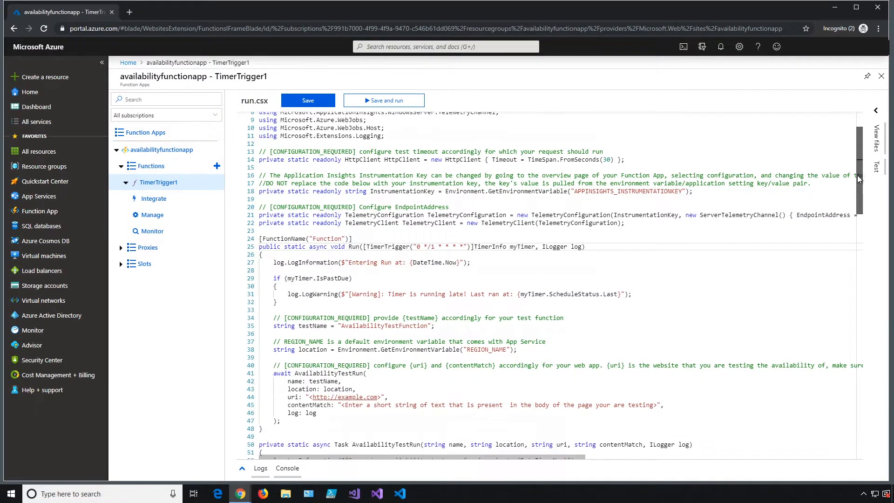
{"action": "left_click_drag", "start_coordinate": [858, 180], "coordinate": [858, 190]}
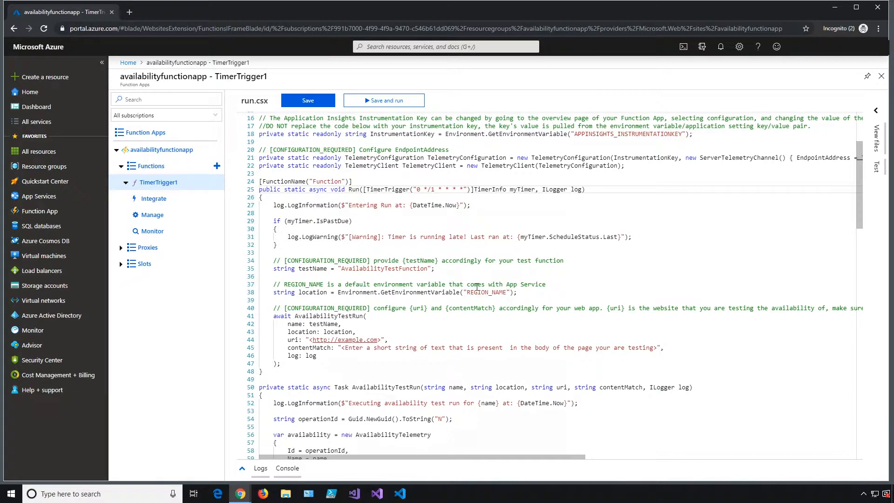
{"action": "left_click", "coordinate": [383, 341]}
{"action": "key", "text": "BackSpace"}
{"action": "key", "text": "BackSpace"}
{"action": "key", "text": "BackSpace"}
{"action": "key", "text": "BackSpace"}
{"action": "key", "text": "BackSpace"}
{"action": "key", "text": "BackSpace"}
{"action": "key", "text": "BackSpace"}
{"action": "key", "text": "BackSpace"}
{"action": "key", "text": "BackSpace"}
{"action": "key", "text": "BackSpace"}
{"action": "key", "text": "BackSpace"}
{"action": "key", "text": "BackSpace"}
{"action": "key", "text": "BackSpace"}
{"action": "key", "text": "BackSpace"}
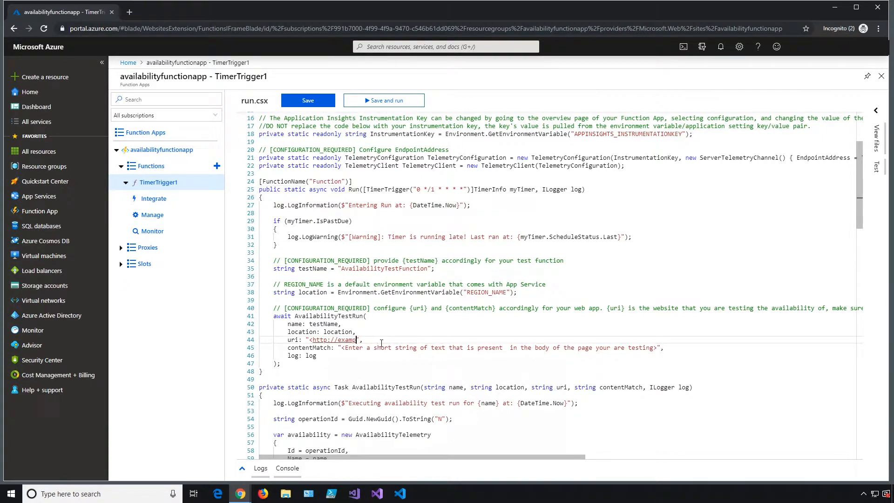
{"action": "key", "text": "BackSpace"}
{"action": "key", "text": "BackSpace"}
{"action": "key", "text": "BackSpace"}
{"action": "type", "text": "https://opsconfig.com"}
{"action": "left_click", "coordinate": [657, 348]}
{"action": "key", "text": "BackSpace"}
{"action": "key", "text": "BackSpace"}
{"action": "key", "text": "BackSpace"}
{"action": "key", "text": "BackSpace"}
{"action": "key", "text": "BackSpace"}
{"action": "key", "text": "BackSpace"}
{"action": "key", "text": "BackSpace"}
{"action": "key", "text": "BackSpace"}
{"action": "key", "text": "BackSpace"}
{"action": "key", "text": "BackSpace"}
{"action": "key", "text": "BackSpace"}
{"action": "key", "text": "BackSpace"}
{"action": "key", "text": "BackSpace"}
{"action": "key", "text": "BackSpace"}
{"action": "key", "text": "BackSpace"}
{"action": "key", "text": "BackSpace"}
{"action": "key", "text": "BackSpace"}
{"action": "key", "text": "BackSpace"}
{"action": "key", "text": "BackSpace"}
{"action": "key", "text": "BackSpace"}
{"action": "key", "text": "BackSpace"}
{"action": "key", "text": "BackSpace"}
{"action": "key", "text": "BackSpace"}
{"action": "key", "text": "BackSpace"}
{"action": "key", "text": "BackSpace"}
{"action": "key", "text": "BackSpace"}
{"action": "key", "text": "BackSpace"}
{"action": "key", "text": "BackSpace"}
{"action": "key", "text": "BackSpace"}
{"action": "key", "text": "BackSpace"}
{"action": "key", "text": "BackSpace"}
{"action": "key", "text": "BackSpace"}
{"action": "key", "text": "BackSpace"}
{"action": "key", "text": "BackSpace"}
{"action": "key", "text": "BackSpace"}
{"action": "key", "text": "BackSpace"}
{"action": "key", "text": "BackSpace"}
{"action": "key", "text": "BackSpace"}
{"action": "key", "text": "BackSpace"}
{"action": "key", "text": "BackSpace"}
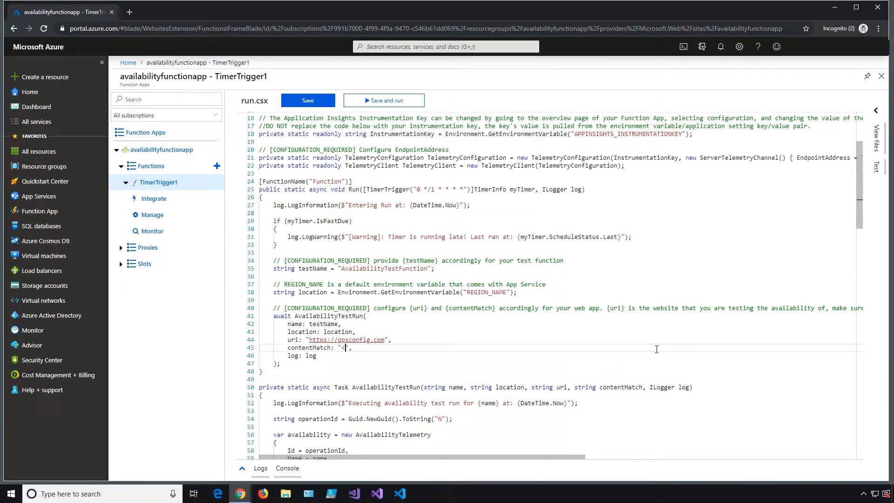
{"action": "type", "text": "Application Insights"}
- Review the instrumentation key lines, save run.csx, and return to the availabilityfunctionapp overview
{"action": "left_click_drag", "start_coordinate": [859, 213], "coordinate": [862, 195]}
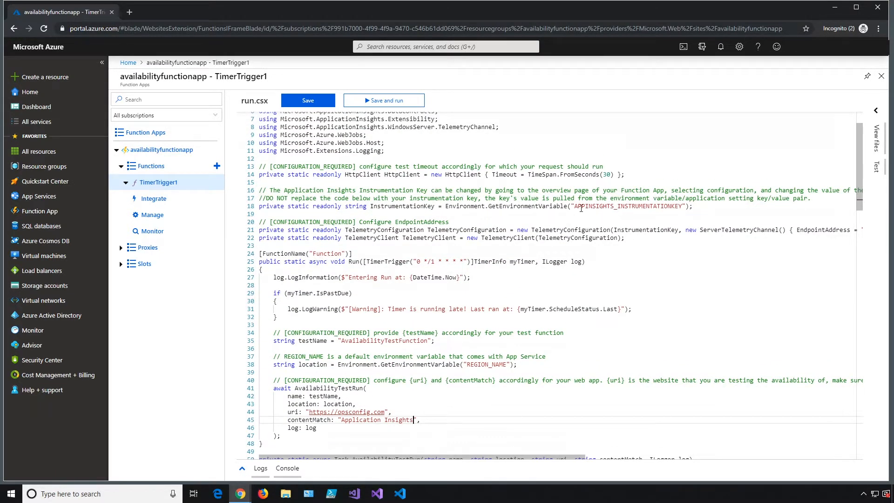
{"action": "left_click_drag", "start_coordinate": [581, 206], "coordinate": [658, 206]}
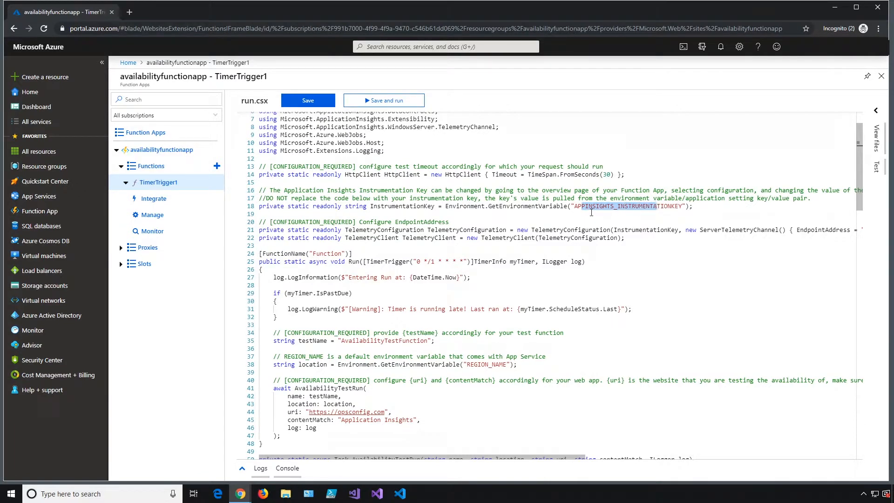
{"action": "left_click_drag", "start_coordinate": [574, 206], "coordinate": [680, 206]}
{"action": "left_click_drag", "start_coordinate": [263, 198], "coordinate": [467, 198]}
{"action": "left_click", "coordinate": [480, 206]}
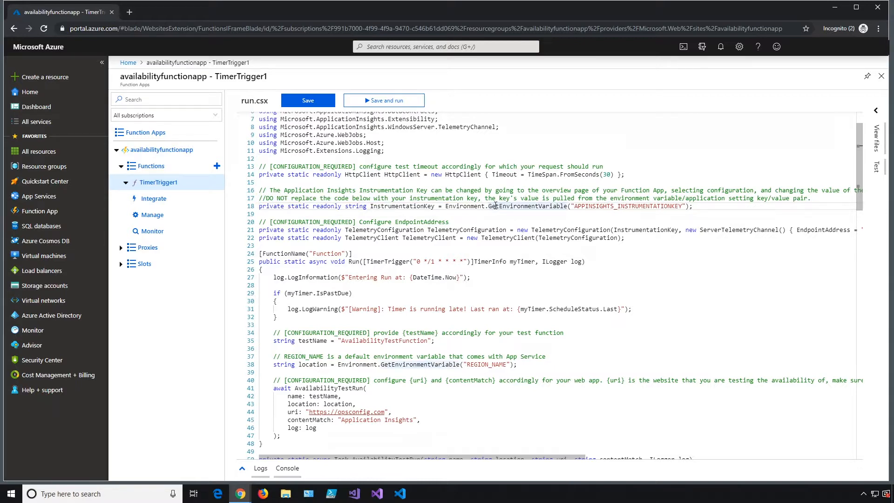
{"action": "left_click", "coordinate": [312, 101]}
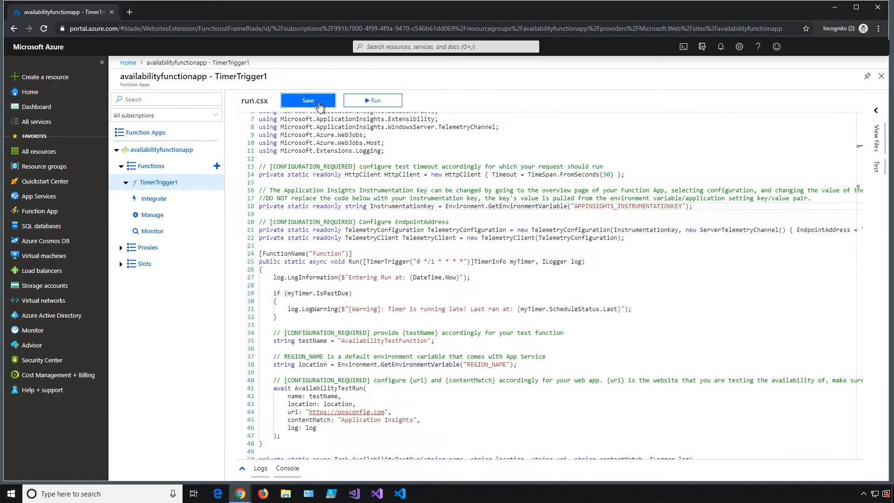
{"action": "left_click", "coordinate": [168, 151]}
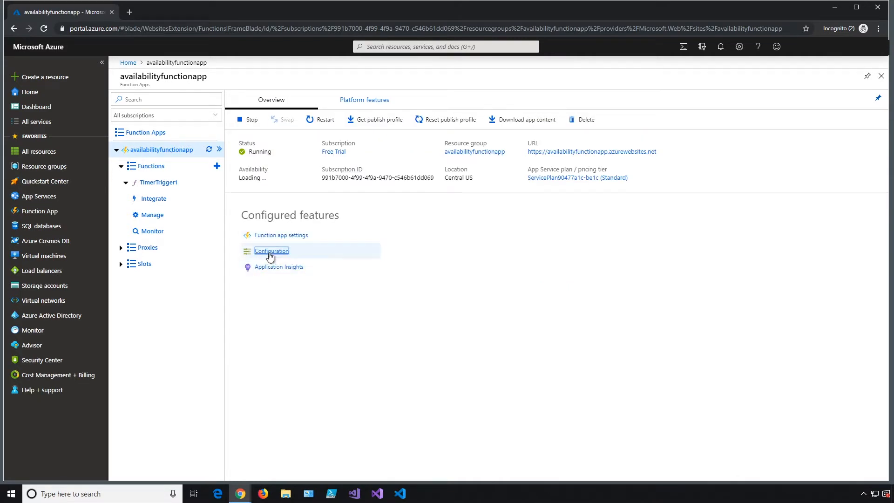
- Reveal and hide the APPINSIGHTS_INSTRUMENTATIONKEY value in Configuration, then reopen TimerTrigger1's run.csx
{"action": "left_click", "coordinate": [271, 254]}
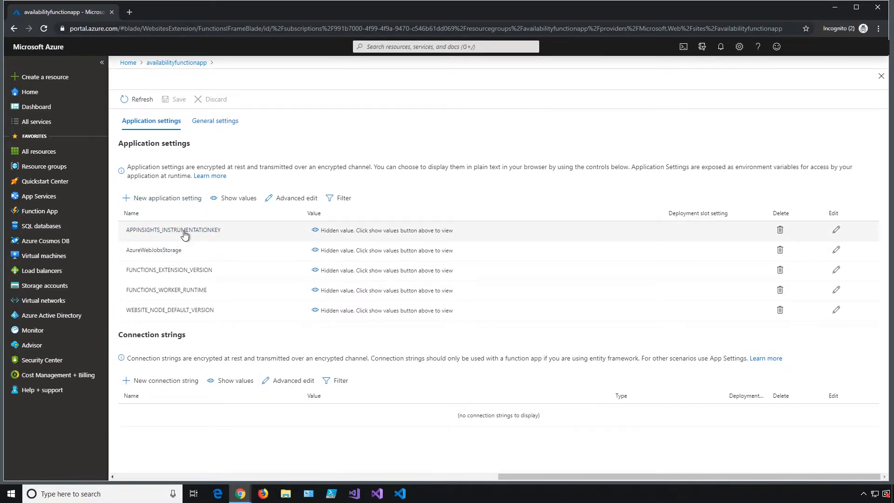
{"action": "left_click", "coordinate": [316, 234]}
{"action": "left_click", "coordinate": [315, 234]}
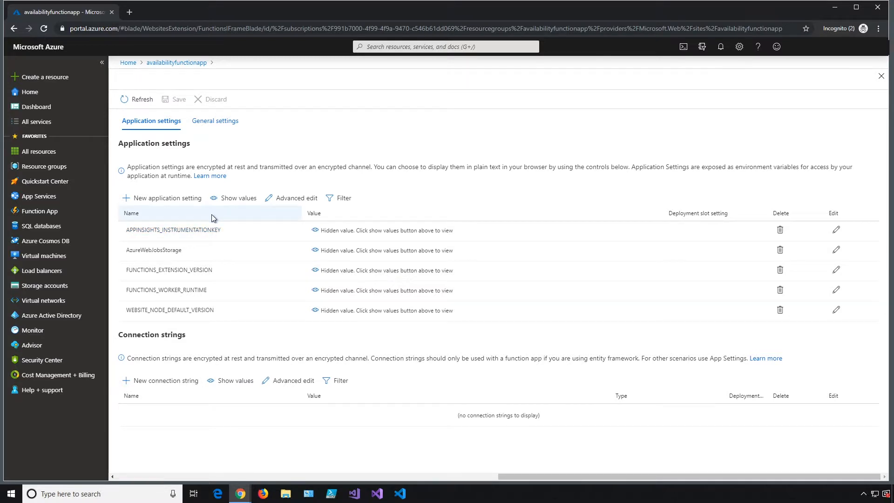
{"action": "left_click", "coordinate": [166, 64]}
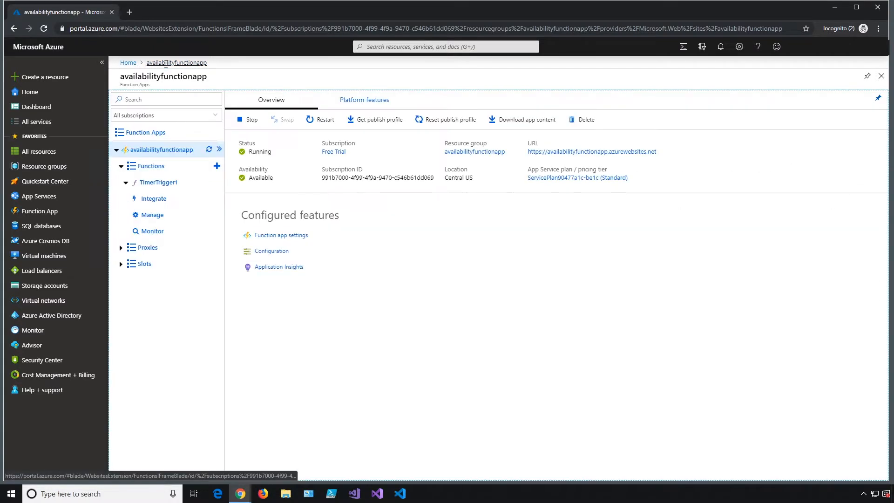
{"action": "left_click", "coordinate": [161, 185]}
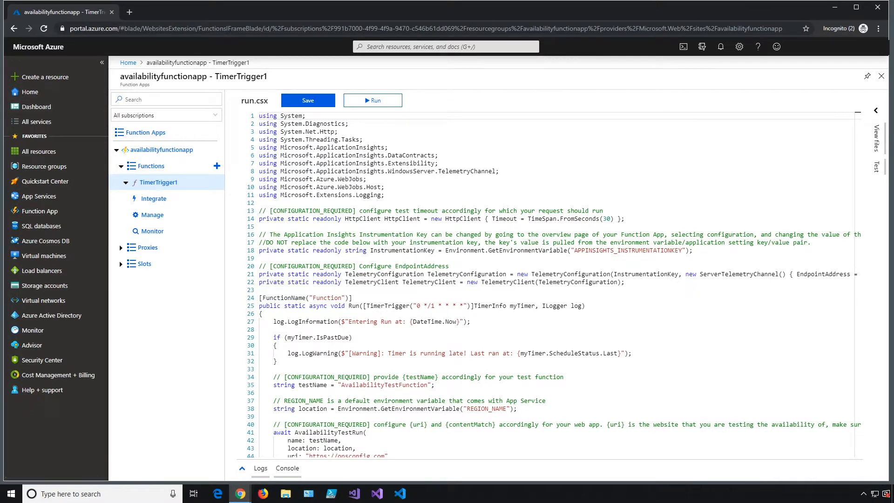
{"action": "left_click", "coordinate": [412, 267]}
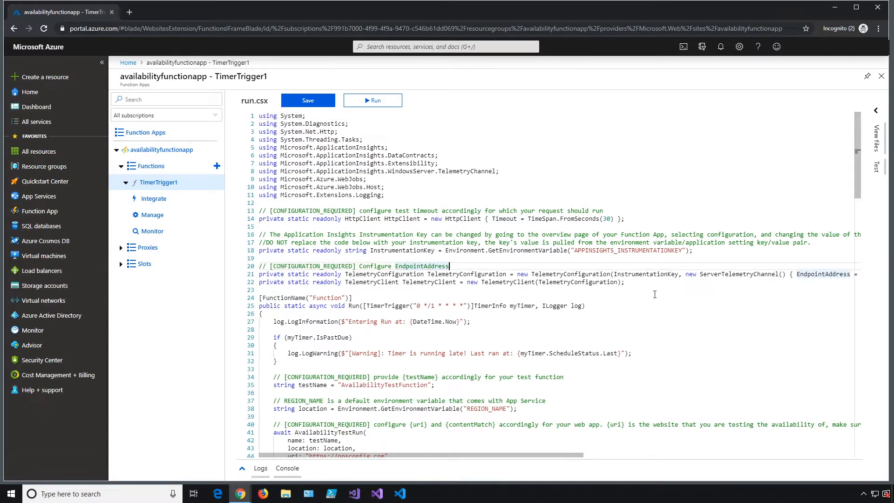
{"action": "left_click_drag", "start_coordinate": [590, 458], "coordinate": [702, 463]}
{"action": "left_click", "coordinate": [697, 276]}
{"action": "key", "text": "BackSpace"}
{"action": "key", "text": "BackSpace"}
{"action": "key", "text": "BackSpace"}
{"action": "key", "text": "BackSpace"}
{"action": "key", "text": "BackSpace"}
{"action": "key", "text": "BackSpace"}
{"action": "key", "text": "BackSpace"}
{"action": "key", "text": "BackSpace"}
{"action": "key", "text": "BackSpace"}
{"action": "key", "text": "BackSpace"}
{"action": "key", "text": "BackSpace"}
{"action": "key", "text": "BackSpace"}
{"action": "key", "text": "BackSpace"}
{"action": "key", "text": "BackSpace"}
{"action": "key", "text": "BackSpace"}
{"action": "key", "text": "BackSpace"}
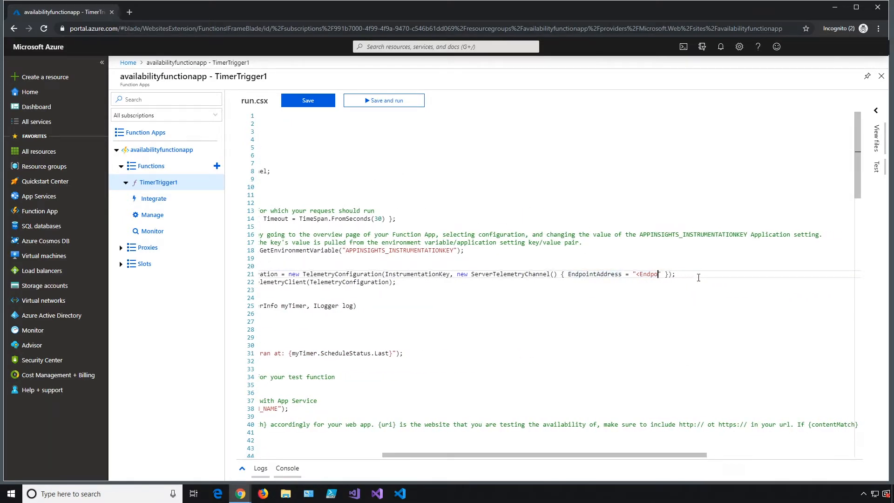
{"action": "key", "text": "BackSpace"}
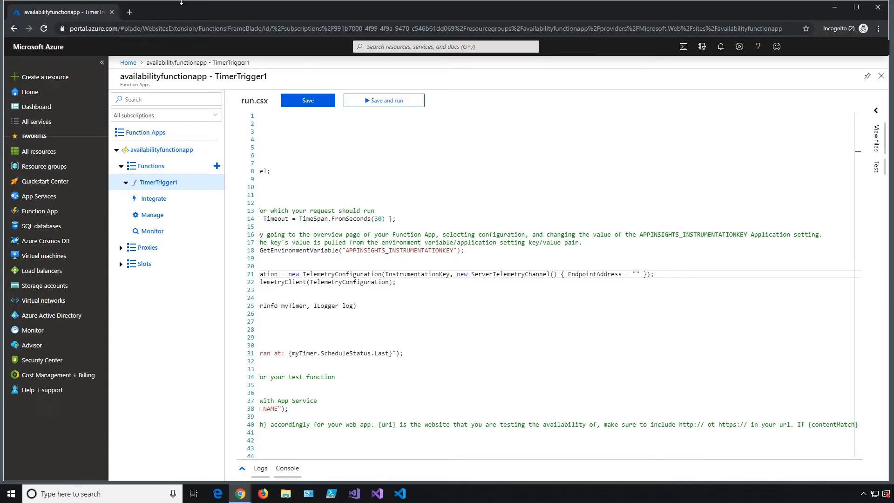
{"action": "mouse_move", "coordinate": [2, 2]}
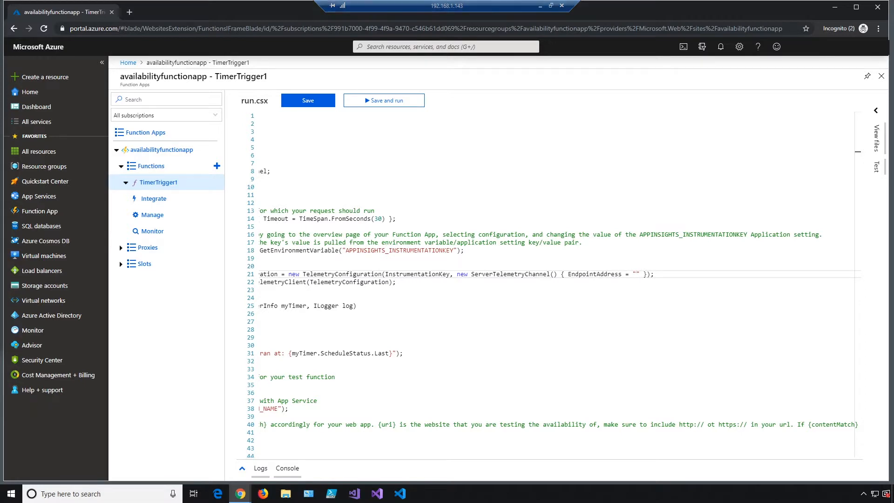
{"action": "type", "text": "https://dc.services.visualstudio.com/v2/track"}
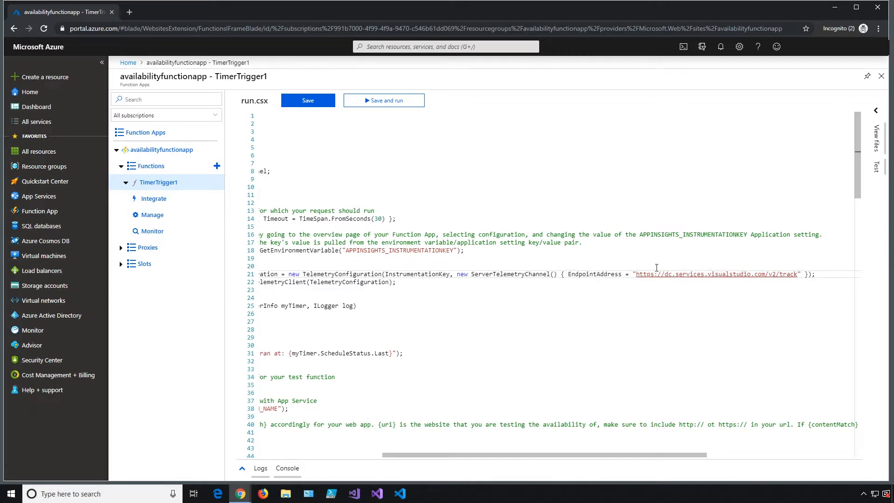
{"action": "left_click_drag", "start_coordinate": [658, 456], "coordinate": [554, 464]}
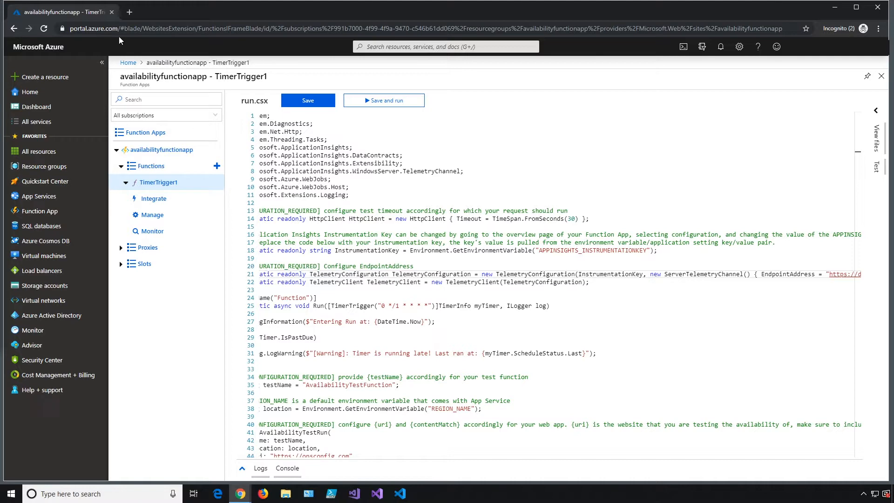
- Load the availability test docs article in a new tab, review its sample code, and return to the portal
{"action": "left_click", "coordinate": [129, 12]}
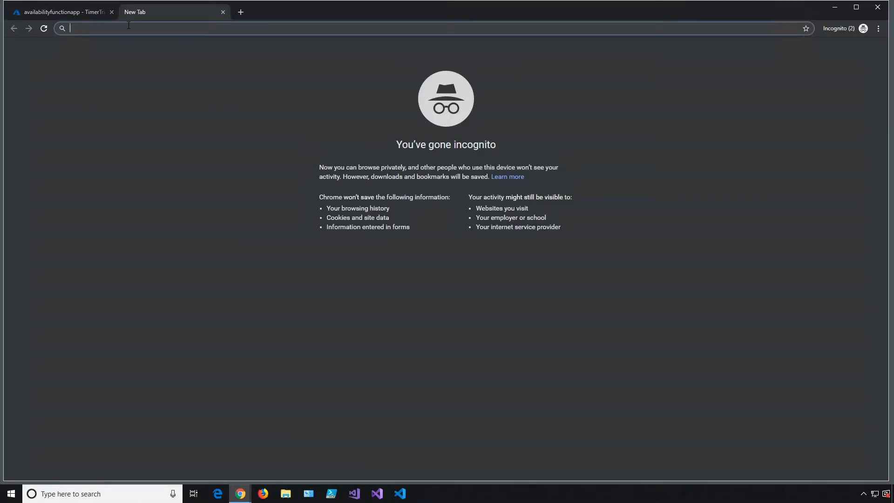
{"action": "type", "text": "https://docs.microsoft.com/en-us/azure/azure-monitor/app/availability-azure-functions#sample-code"}
{"action": "key", "text": "Return"}
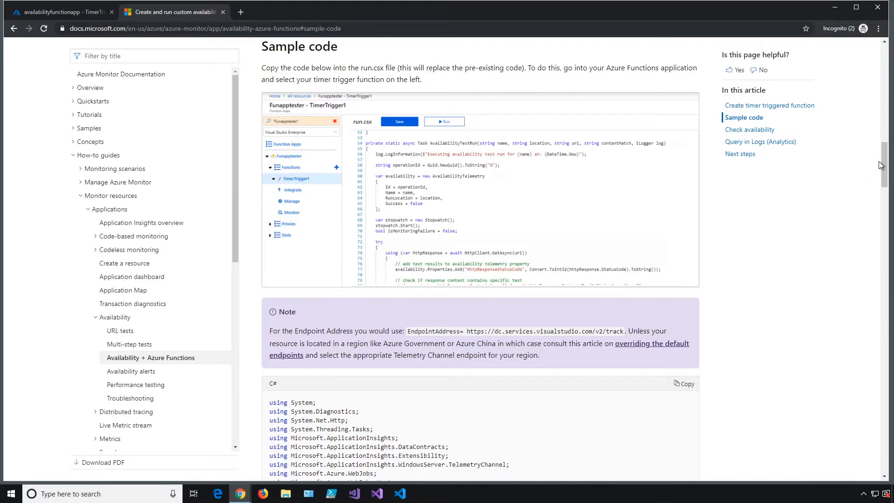
{"action": "left_click_drag", "start_coordinate": [884, 165], "coordinate": [884, 193]}
{"action": "left_click_drag", "start_coordinate": [356, 28], "coordinate": [70, 28]}
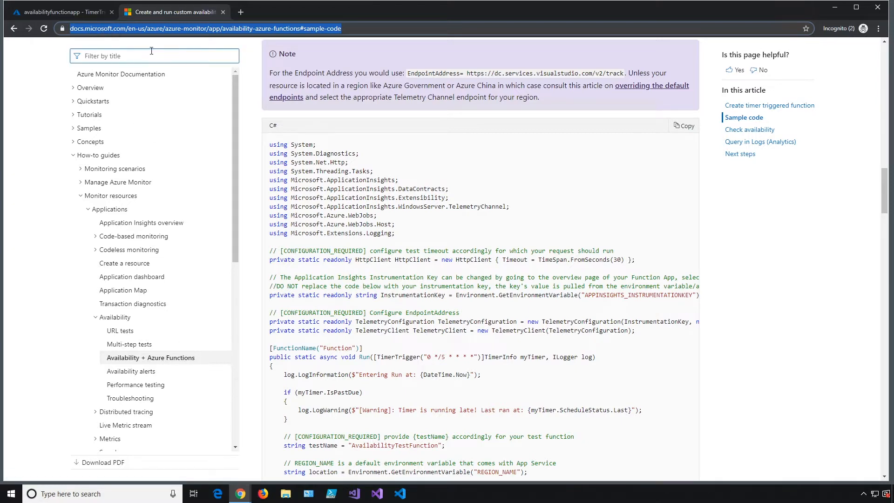
{"action": "left_click", "coordinate": [636, 158]}
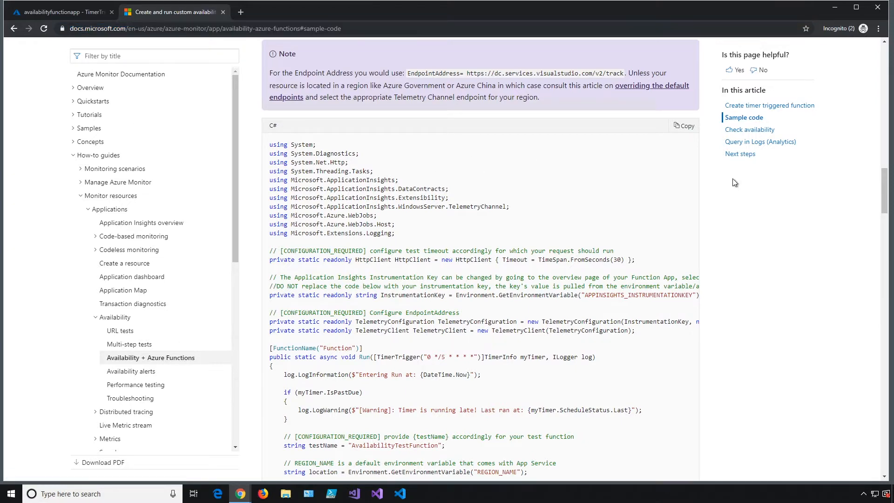
{"action": "left_click_drag", "start_coordinate": [885, 195], "coordinate": [884, 196]}
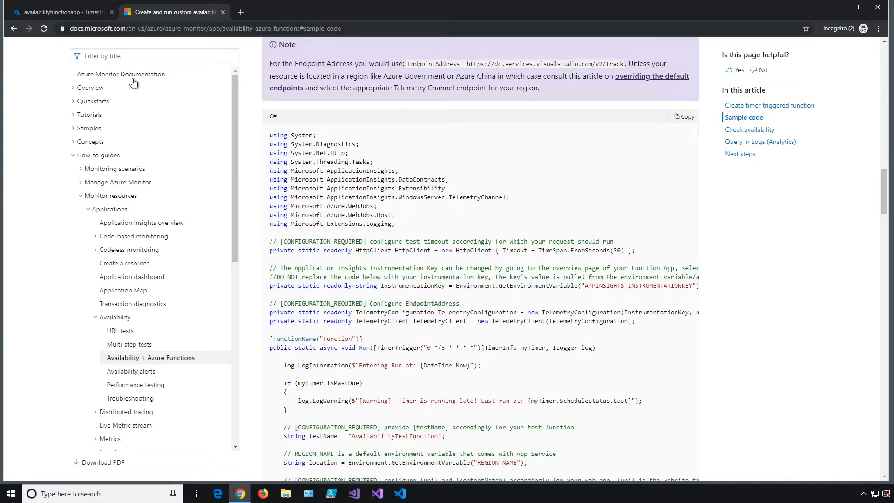
{"action": "left_click", "coordinate": [86, 12]}
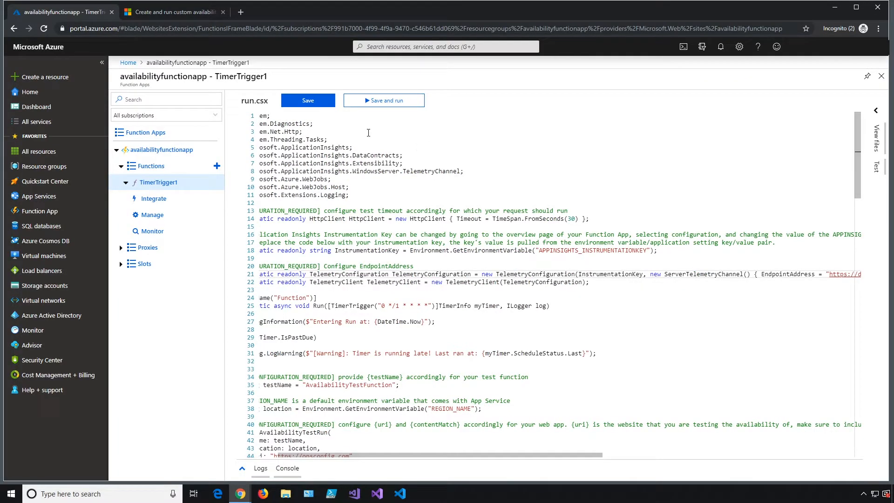
- Save run.csx with the new endpoint and add a function.proj file to TimerTrigger1
{"action": "left_click", "coordinate": [314, 103]}
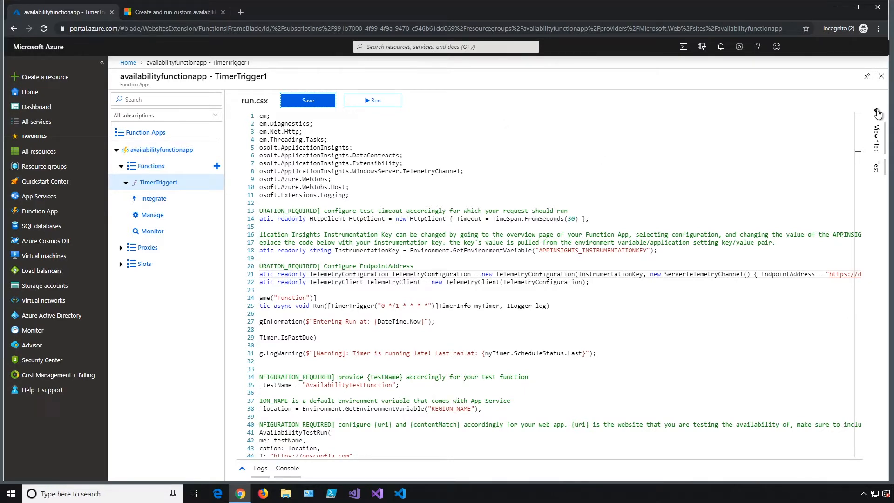
{"action": "left_click", "coordinate": [877, 113]}
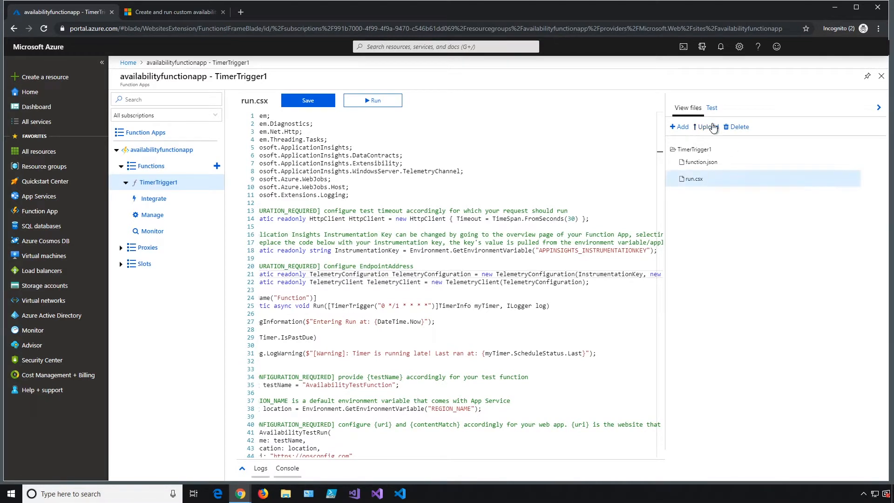
{"action": "left_click", "coordinate": [681, 129]}
{"action": "type", "text": "function.proj"}
{"action": "key", "text": "Return"}
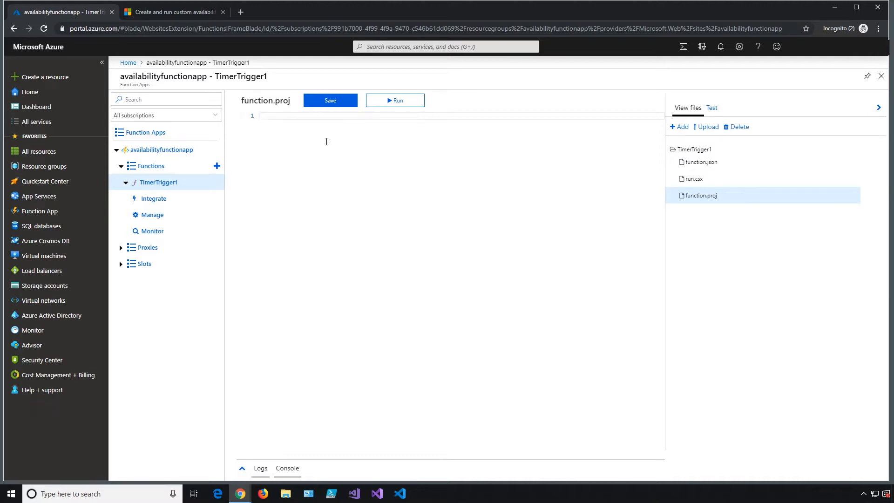
- Fill function.proj with the Microsoft.ApplicationInsights.AspNetCore 2.6.1 project XML, save, and run the function
{"action": "type", "text": "<Project Sdk=\"Microsoft.NET.Sdk\">     <PropertyGroup>         <TargetFramework>netstandard2.0</TargetFramework>     </PropertyGroup>     <ItemGroup>         <PackageReference Include=\"Microsoft.ApplicationInsights.AspNetCore\" Version=\"2.6.1\" />     </ItemGroup> </Project>"}
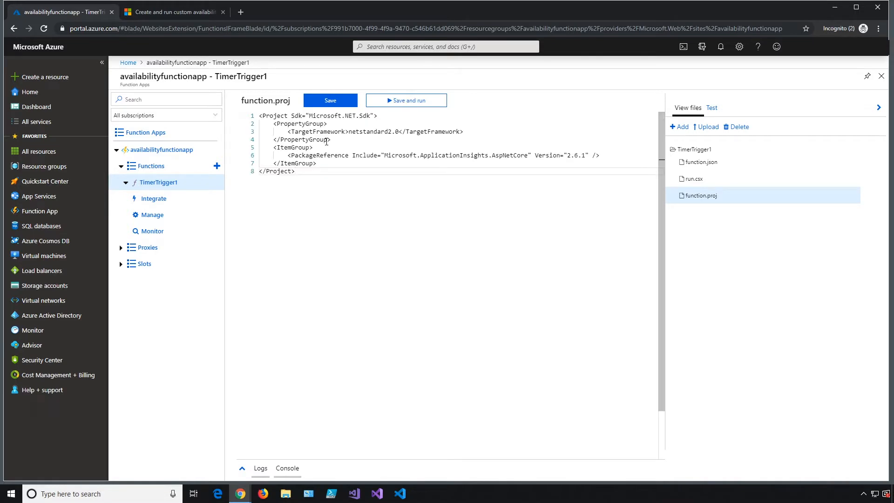
{"action": "left_click", "coordinate": [330, 101]}
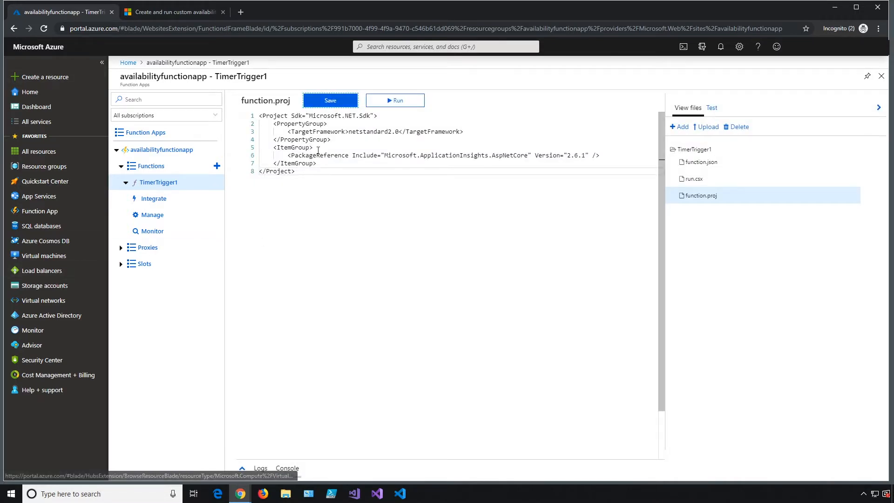
{"action": "left_click", "coordinate": [397, 101]}
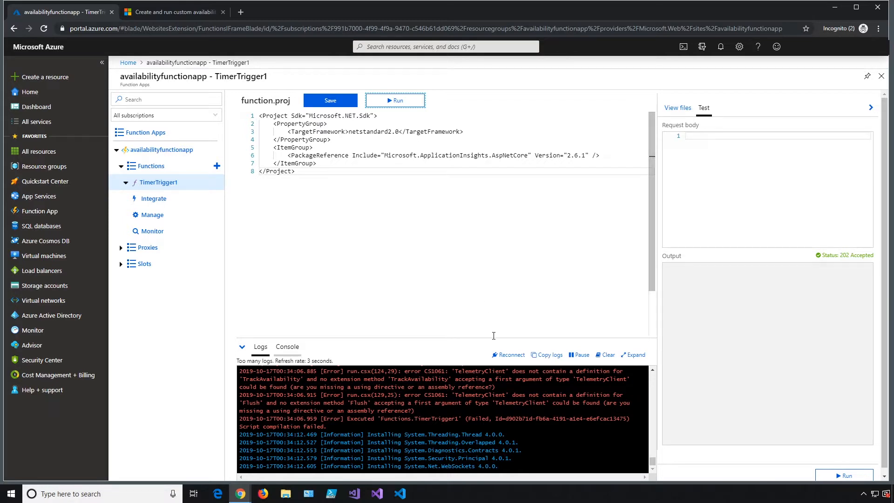
{"action": "scroll", "coordinate": [401, 331], "scroll_direction": "down", "scroll_amount": 2}
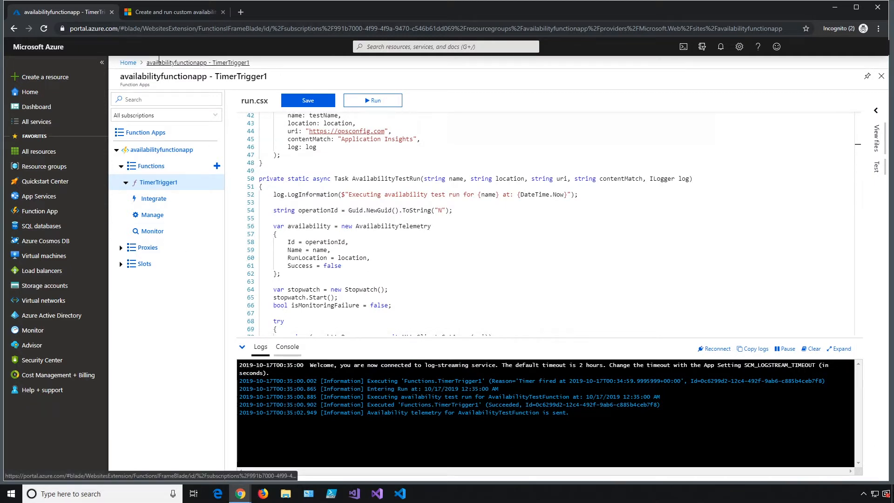
- Open availabilityfunctionapp's Application Insights Availability page and refresh it, still showing 0 successful and 0 failed
{"action": "left_click", "coordinate": [142, 153]}
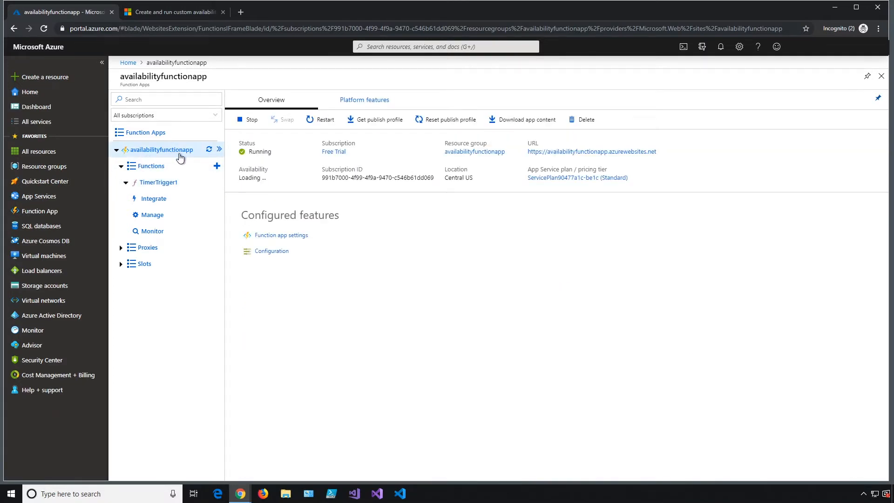
{"action": "left_click", "coordinate": [278, 267]}
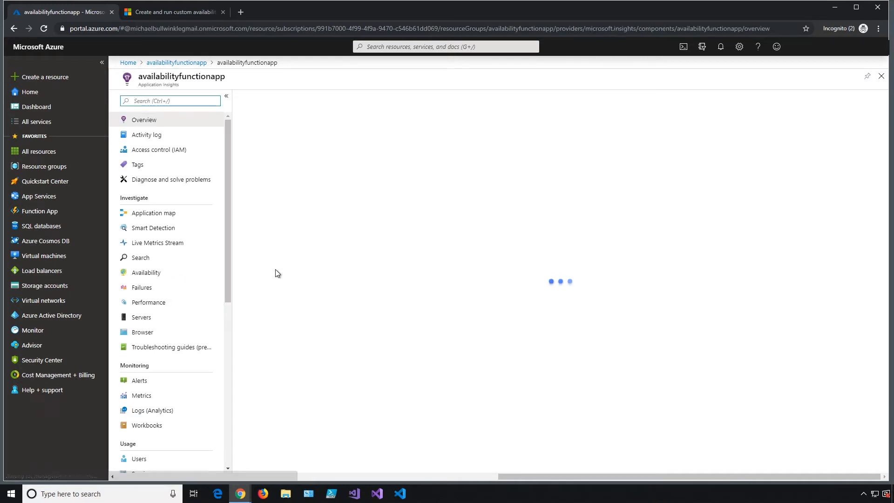
{"action": "left_click", "coordinate": [155, 275]}
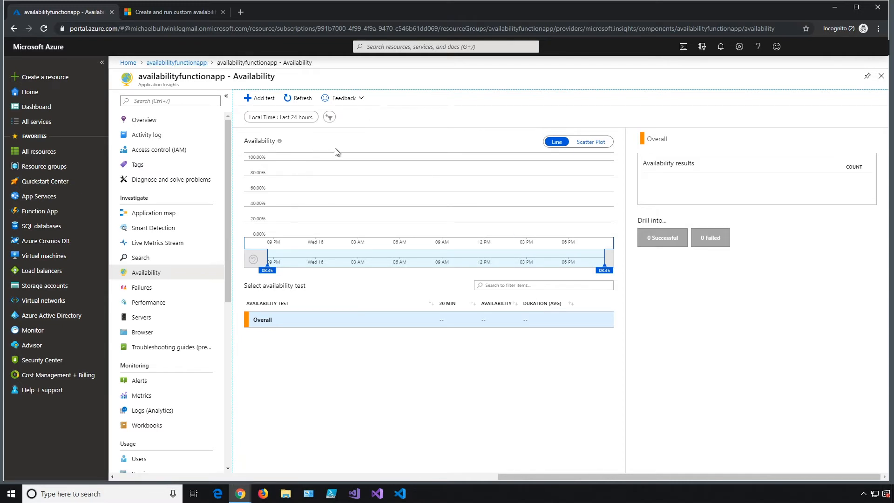
{"action": "left_click", "coordinate": [299, 98]}
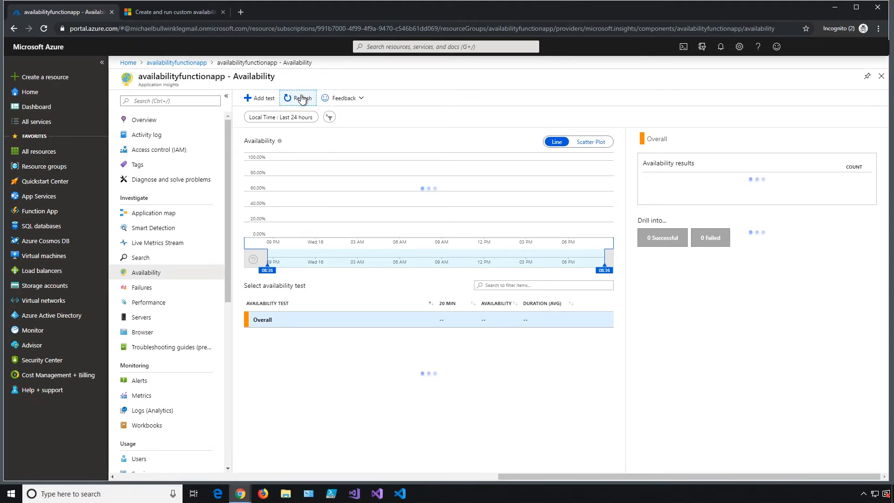
- Watch Live Metrics Stream, then return to the availabilityfunctionapp Application Insights overview
{"action": "left_click", "coordinate": [170, 247]}
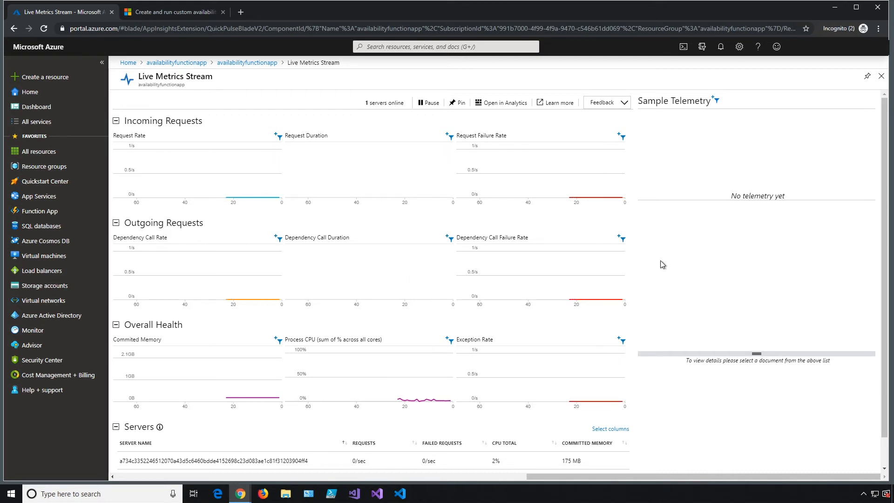
{"action": "left_click", "coordinate": [238, 62]}
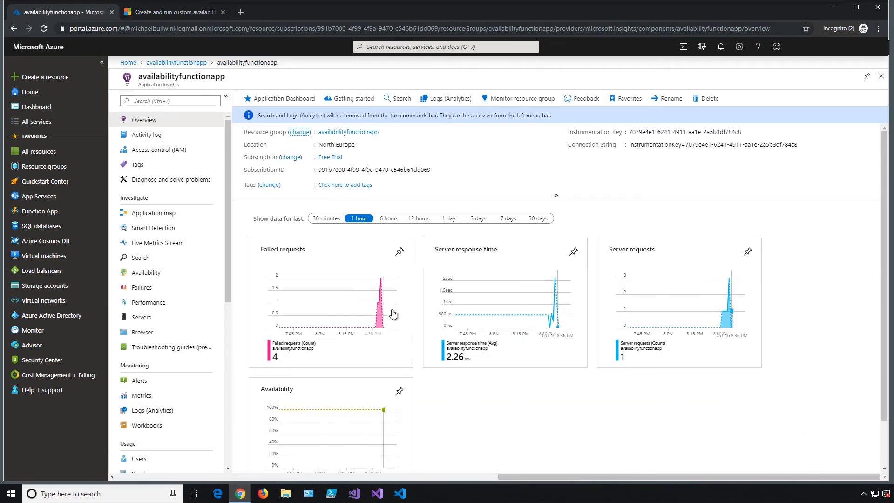
{"action": "left_click", "coordinate": [381, 308]}
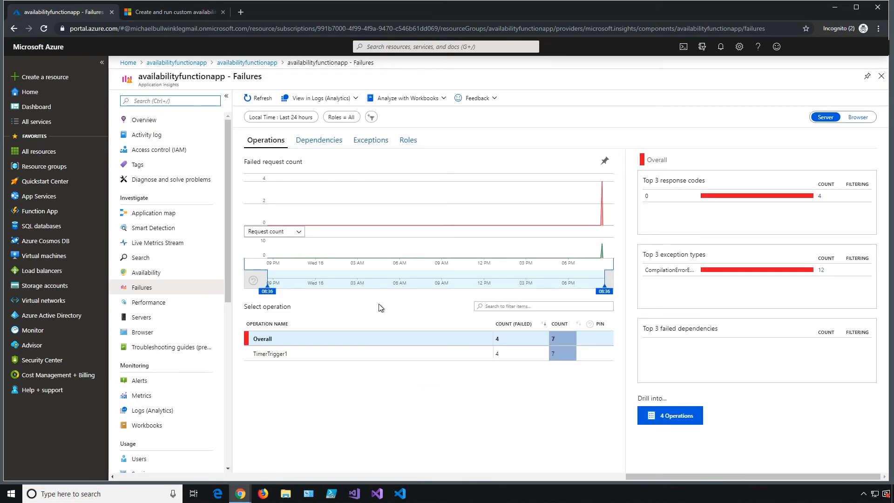
{"action": "left_click", "coordinate": [383, 356]}
{"action": "left_click", "coordinate": [666, 271]}
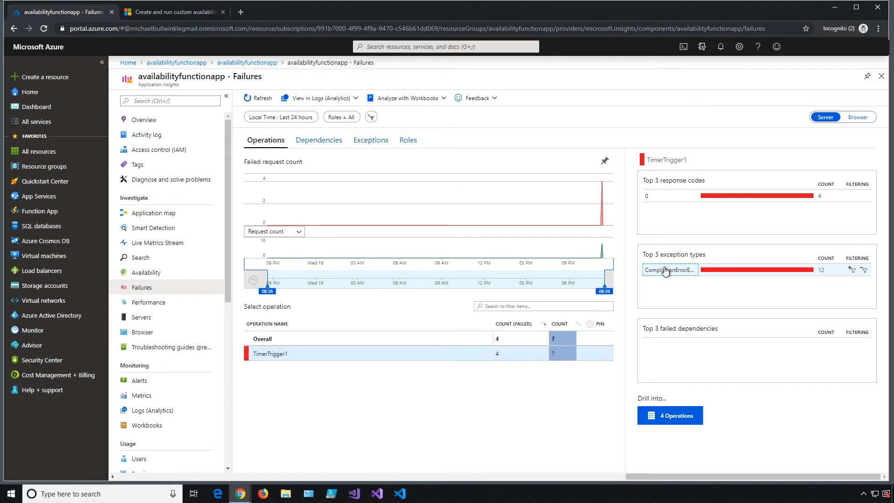
{"action": "left_click", "coordinate": [822, 272]}
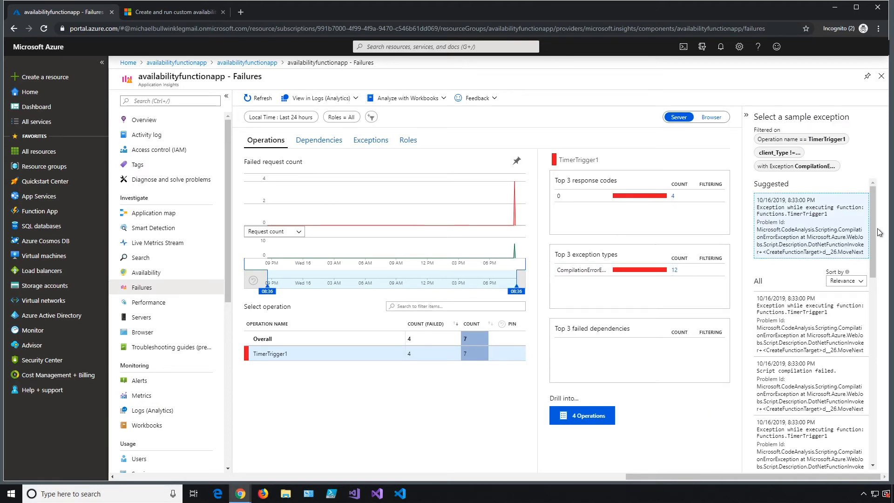
{"action": "scroll", "coordinate": [836, 212], "scroll_direction": "down", "scroll_amount": 2}
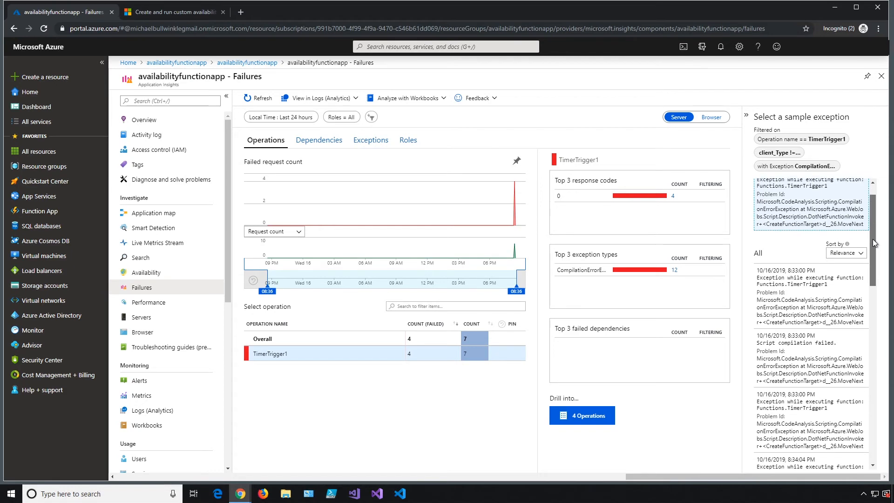
{"action": "left_click", "coordinate": [835, 213]}
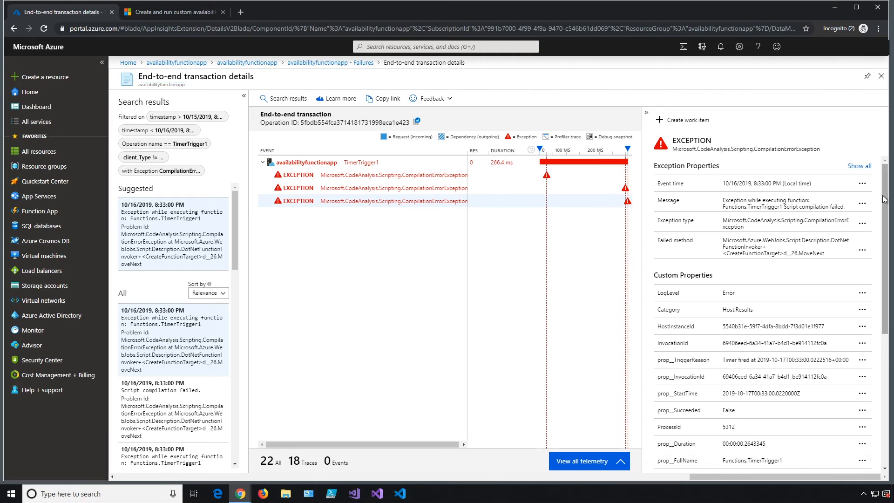
{"action": "scroll", "coordinate": [884, 206], "scroll_direction": "down", "scroll_amount": 1}
{"action": "left_click_drag", "start_coordinate": [884, 206], "coordinate": [884, 335]}
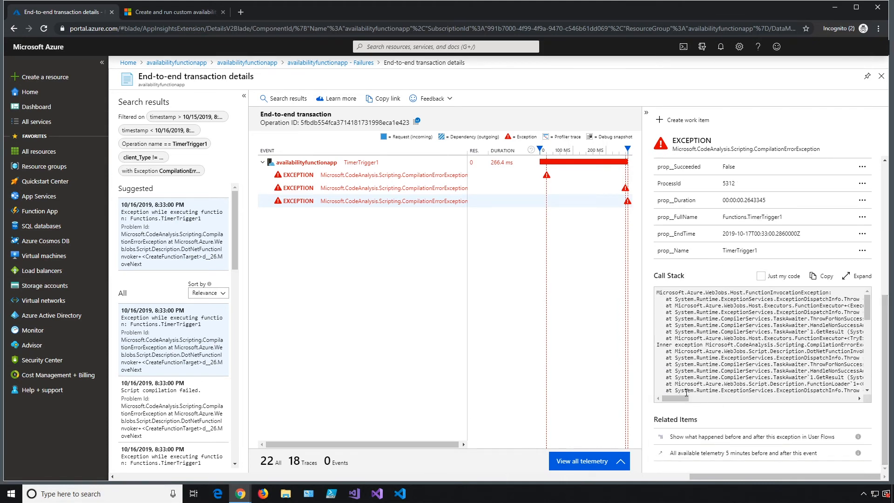
{"action": "left_click_drag", "start_coordinate": [679, 398], "coordinate": [587, 397]}
{"action": "left_click_drag", "start_coordinate": [869, 307], "coordinate": [871, 369]}
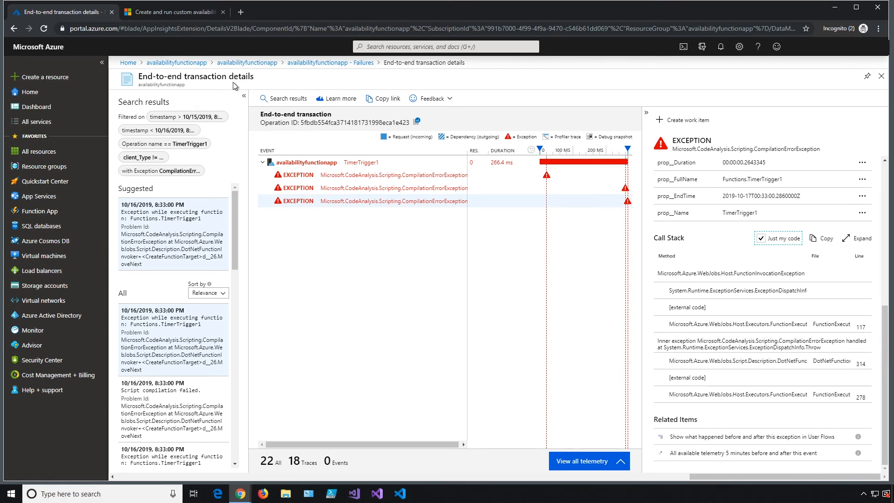
{"action": "left_click", "coordinate": [233, 64]}
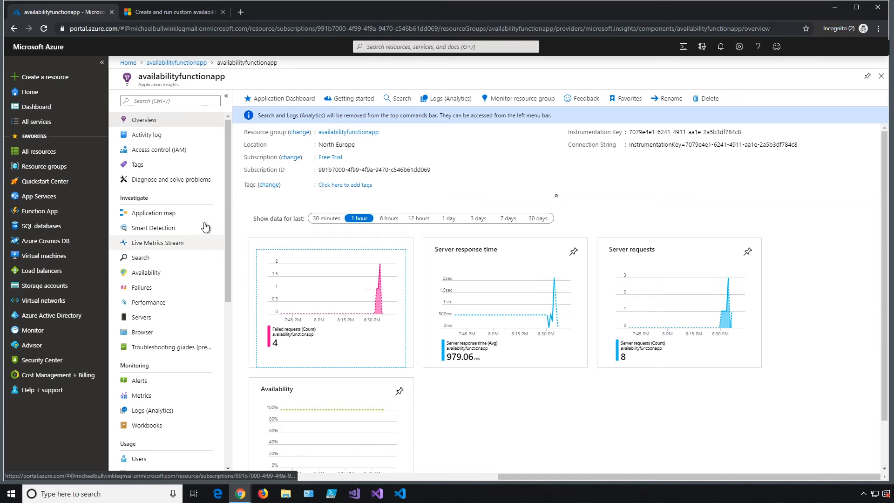
- Inspect the 2 successful AvailabilityTestFunction results and a sample's transaction details, then return to the function app overview
{"action": "left_click", "coordinate": [178, 275]}
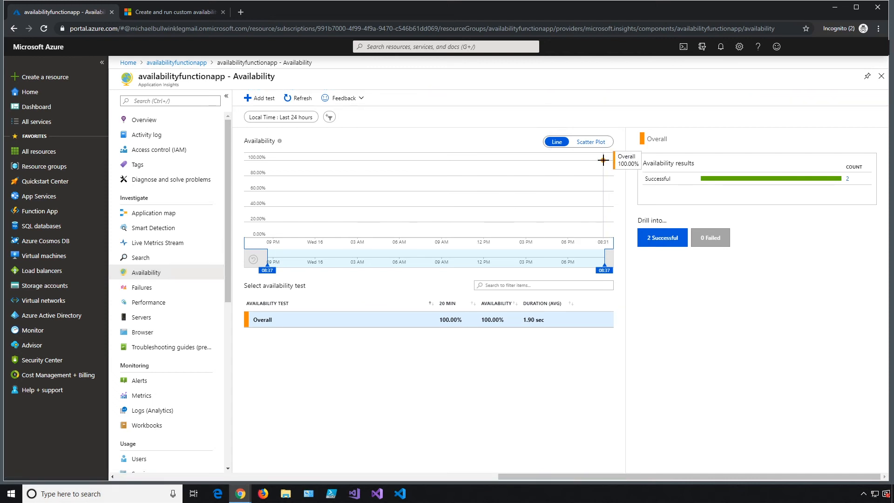
{"action": "left_click", "coordinate": [654, 179]}
{"action": "left_click", "coordinate": [664, 239]}
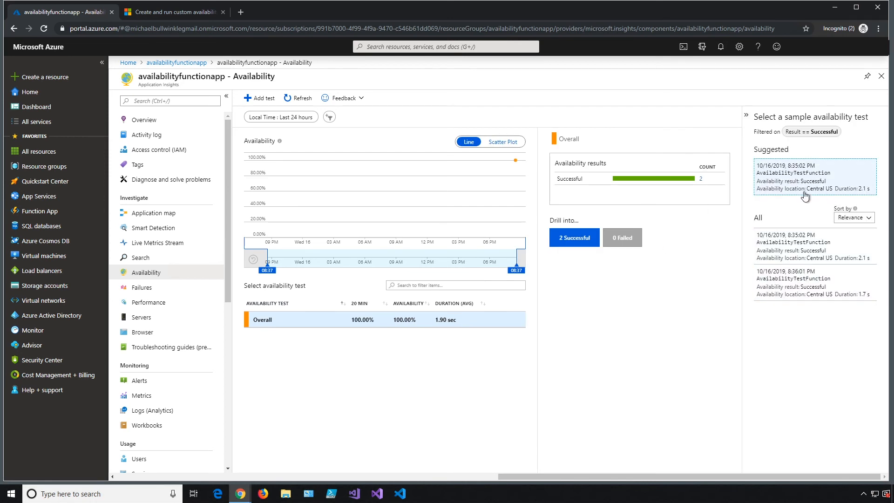
{"action": "left_click", "coordinate": [804, 193]}
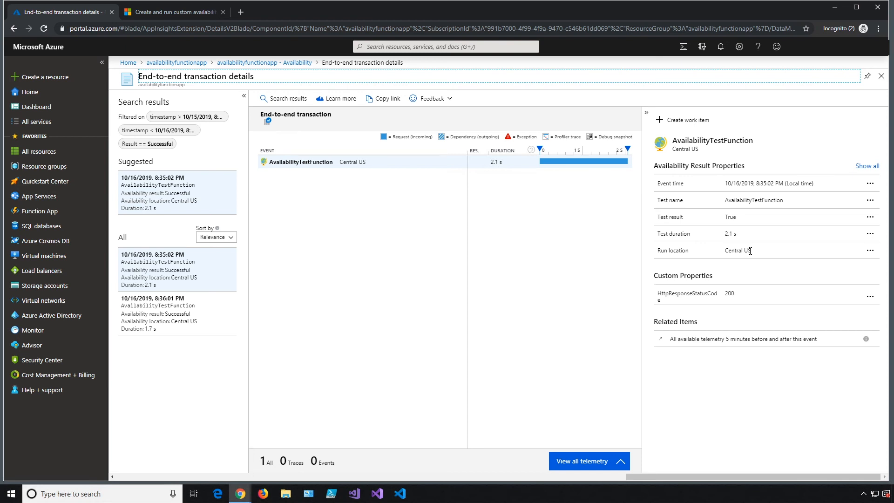
{"action": "left_click", "coordinate": [185, 64]}
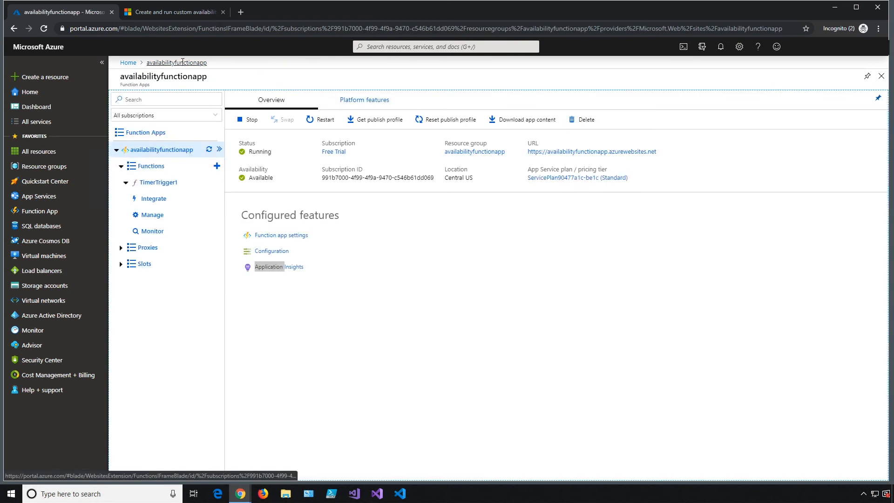
- Reopen the TimerTrigger1 function's code, then return to the Azure Home page
{"action": "left_click", "coordinate": [158, 183]}
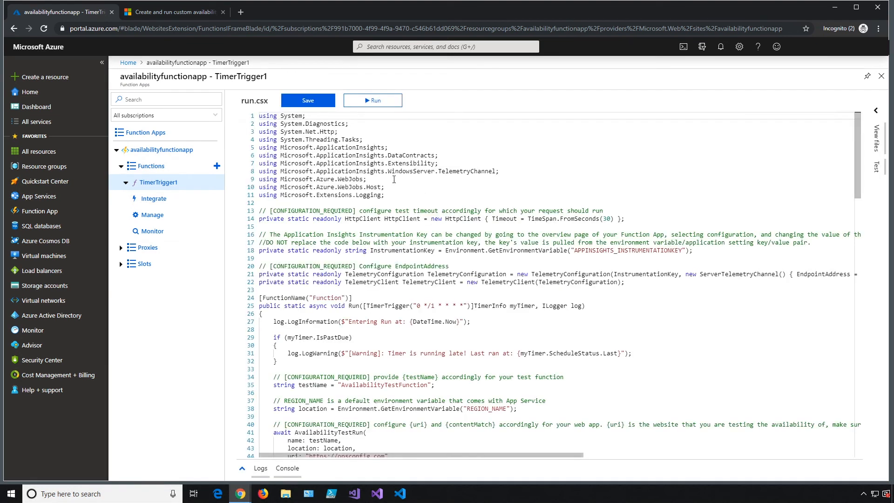
{"action": "left_click", "coordinate": [128, 63]}
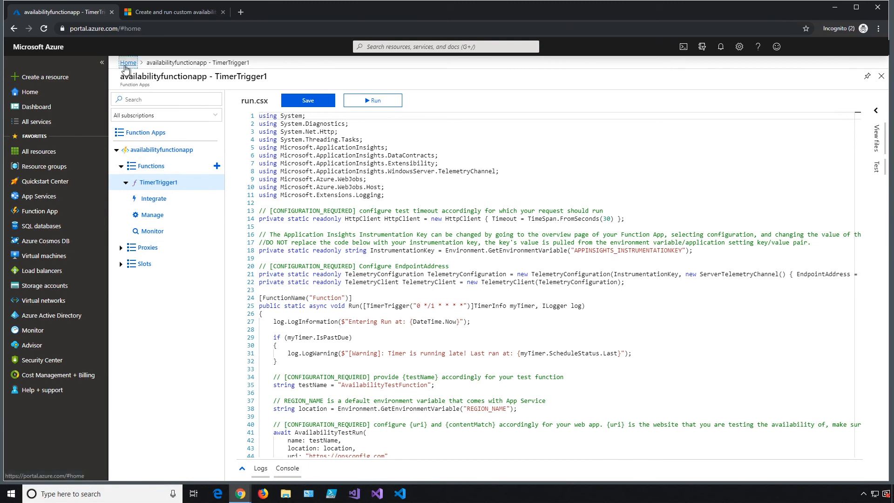